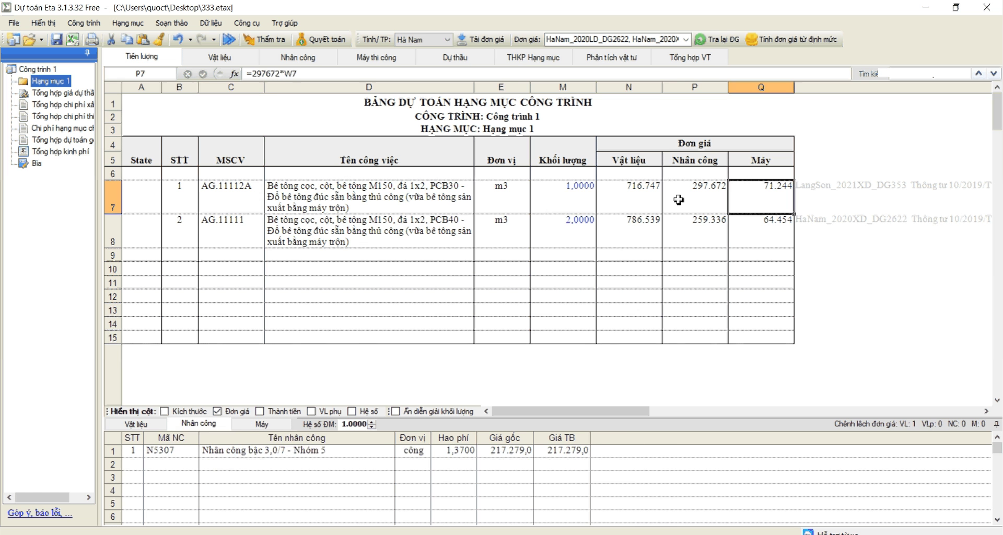
Change the first work item's code to AG.11112 and pick the matching Hà Nam M200 PCB30 concrete item.
left_click(435, 203)
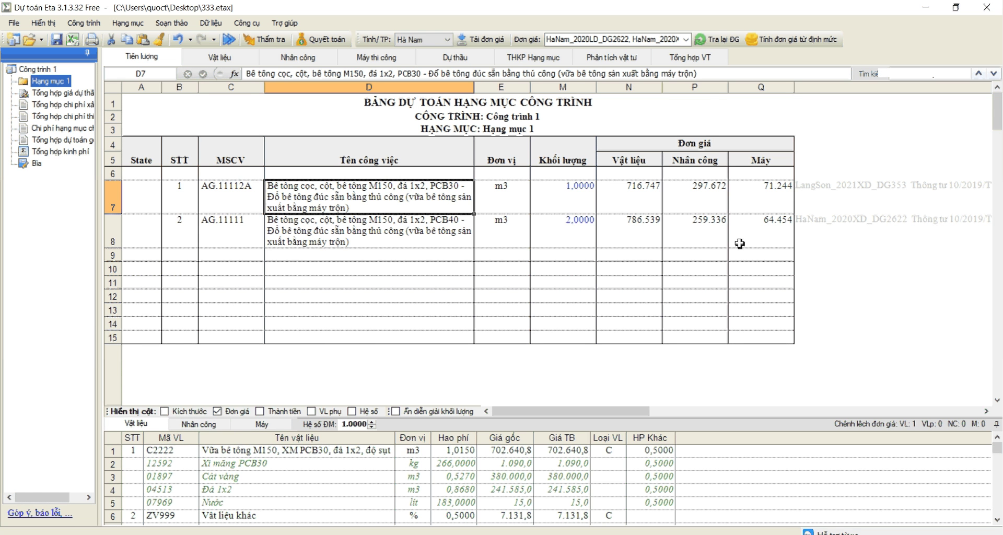
key("Left")
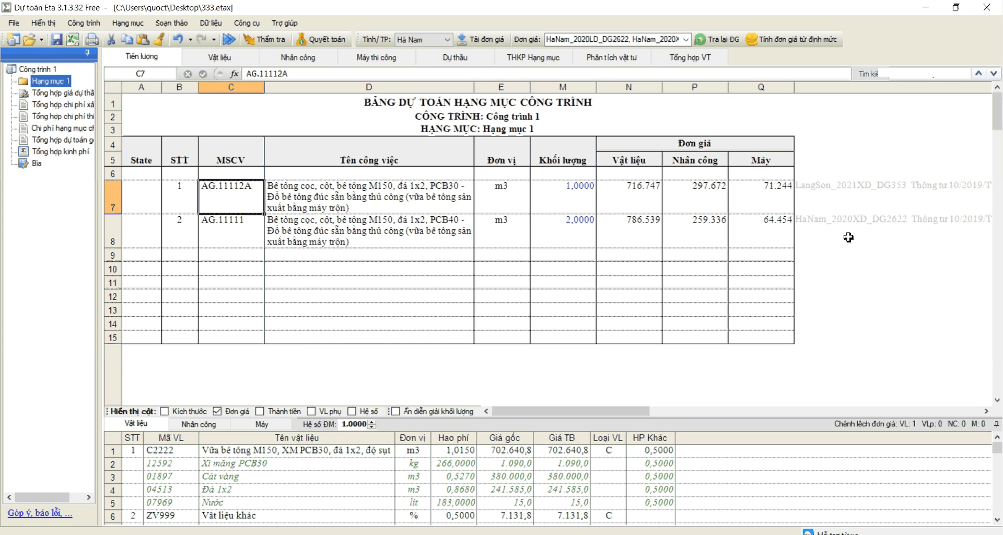
left_click_drag(264, 197, 258, 196)
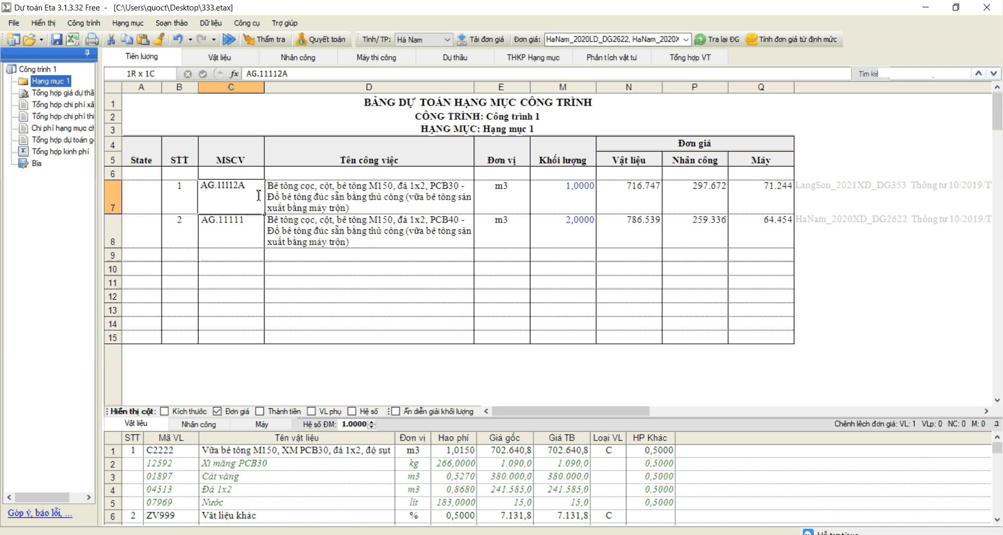
key("BackSpace")
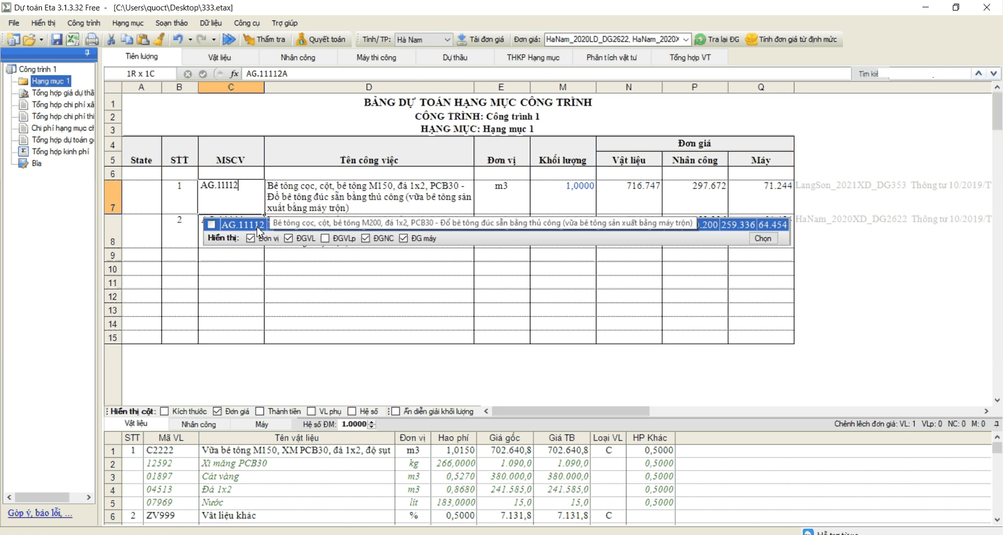
double_click(258, 226)
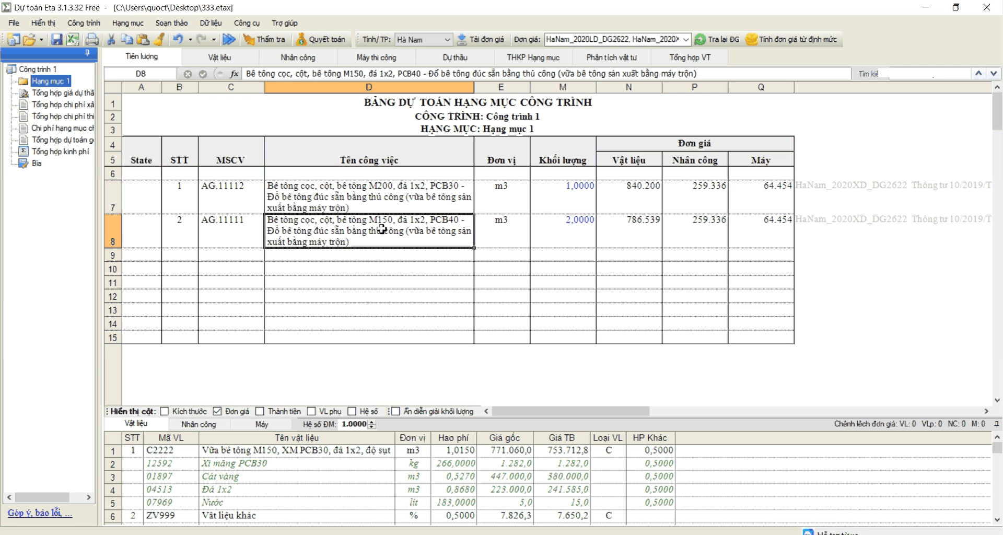
key("Up")
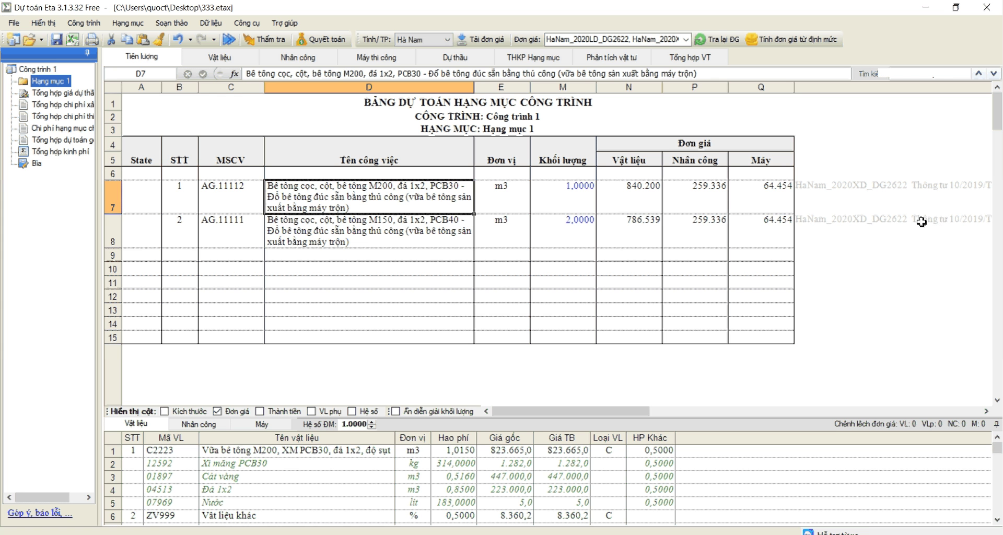
left_click(223, 229)
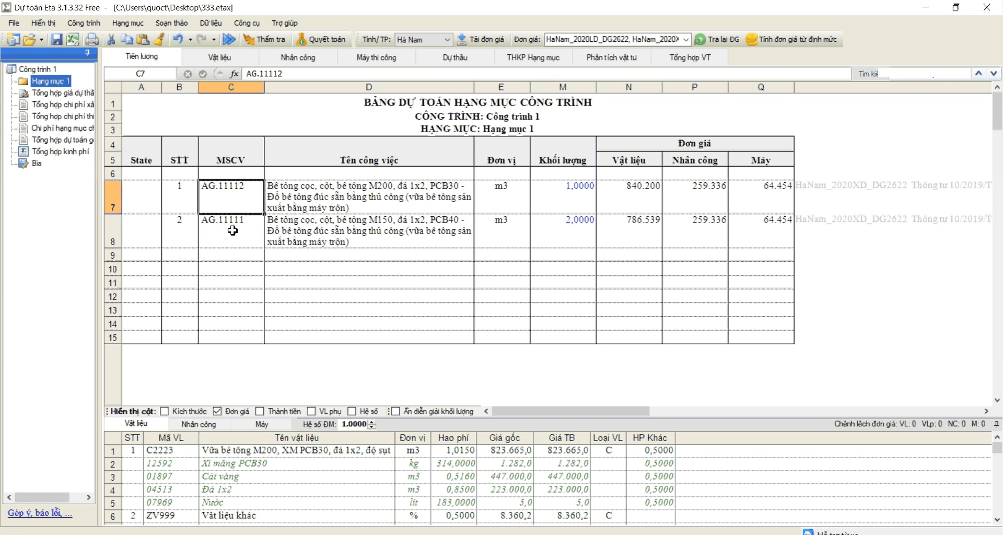
left_click(271, 215)
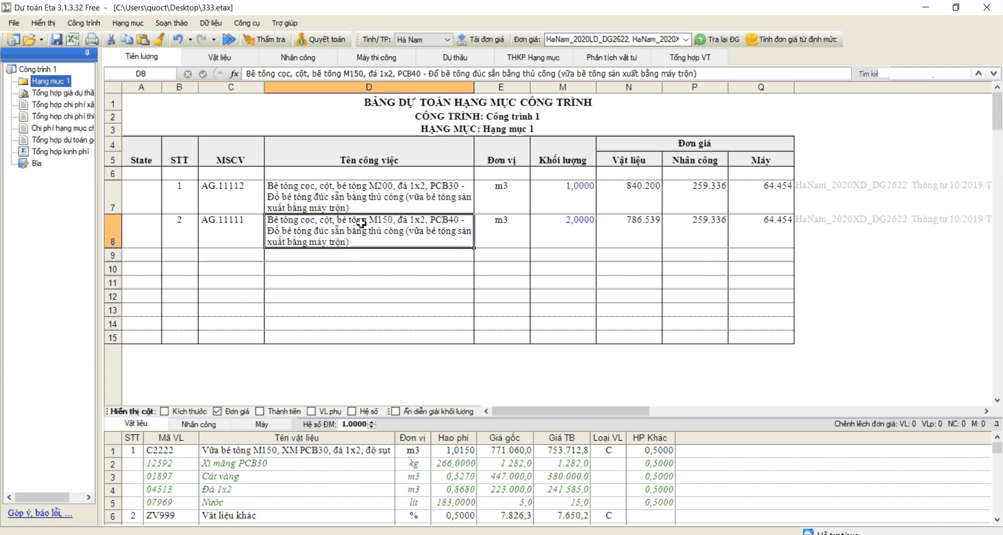
left_click(352, 210)
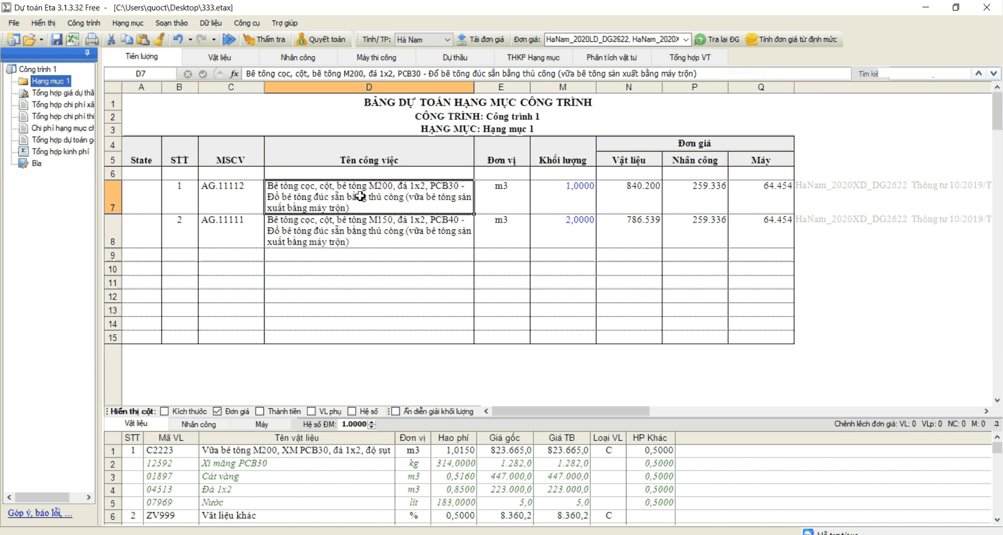
left_click(237, 227)
key("Up")
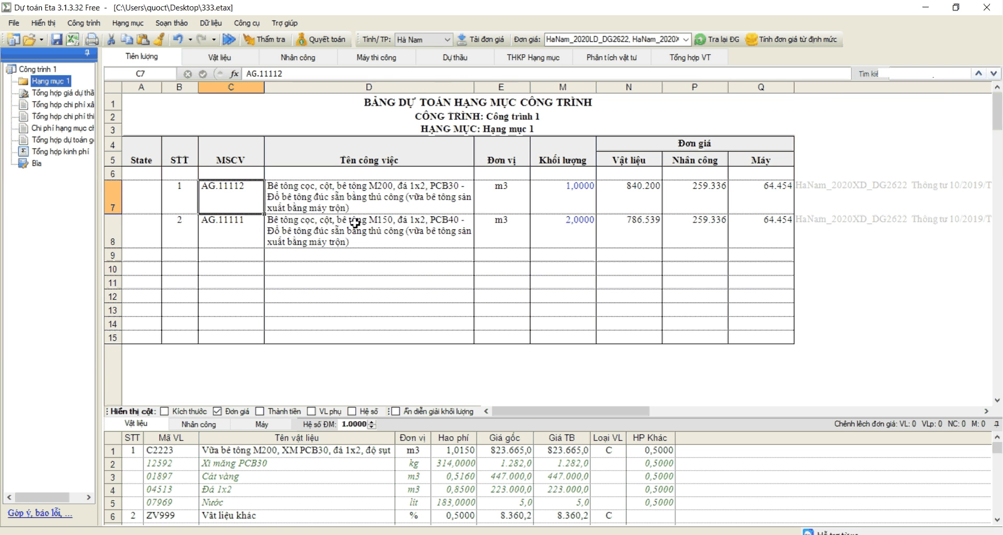
key("Right")
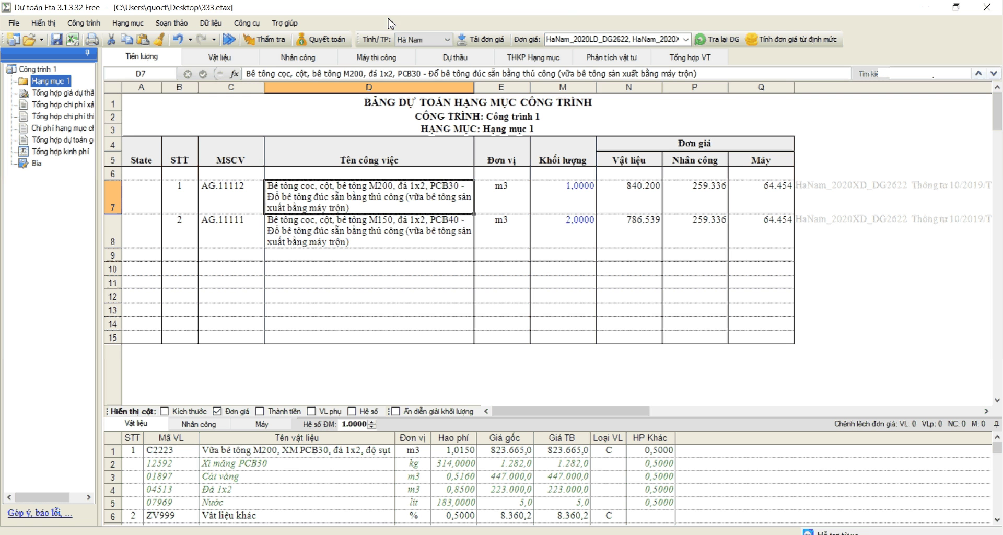
Look up the unit prices again for the work items of Hạng mục 1 and check both item rows.
left_click(725, 50)
key("Return")
left_click(589, 210)
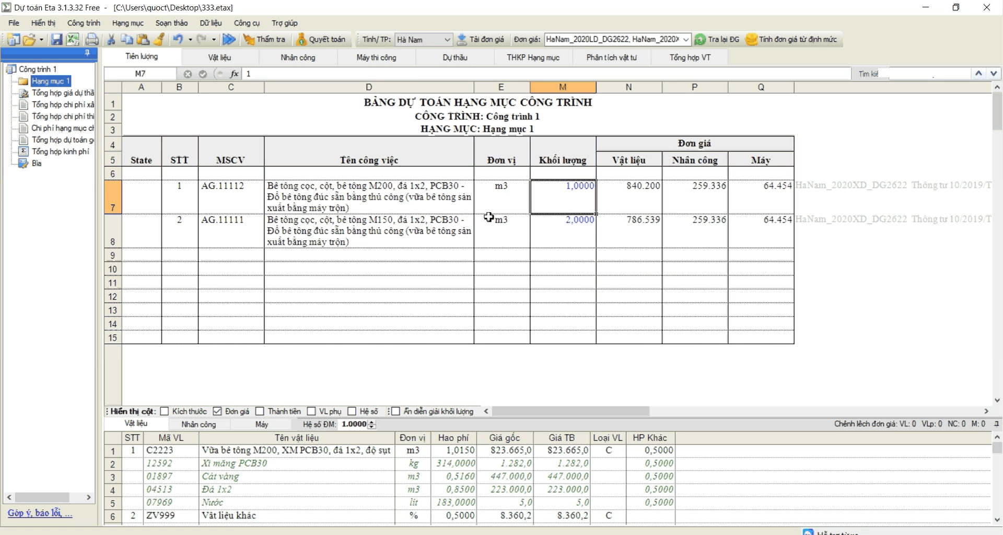
left_click(376, 217)
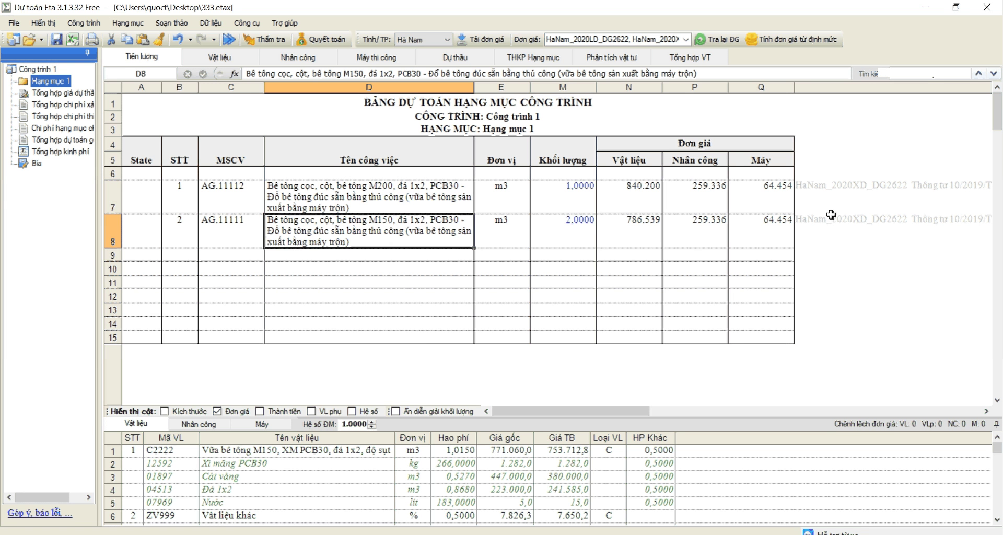
left_click(324, 200)
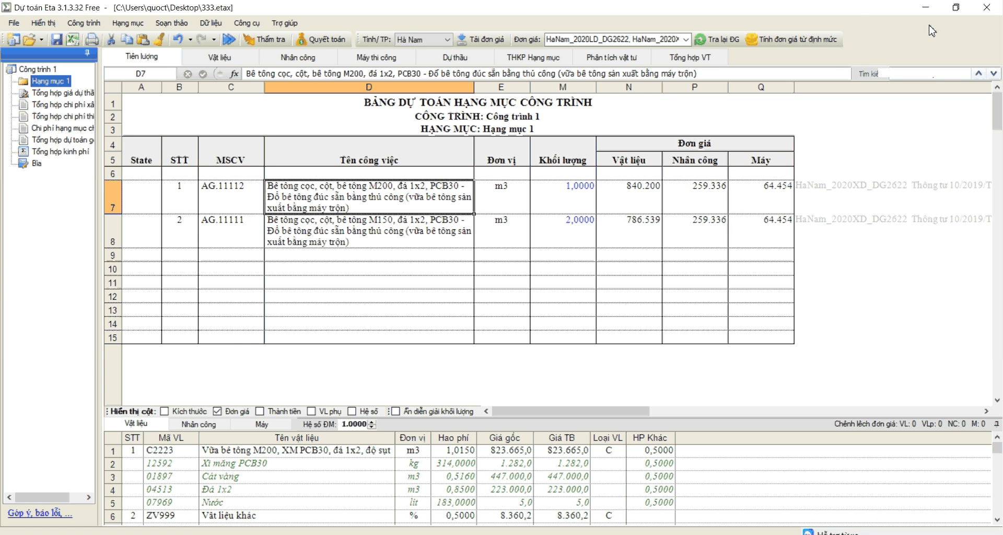
Switch to the other open estimate, with the five work items, and open its material price table.
left_click(925, 7)
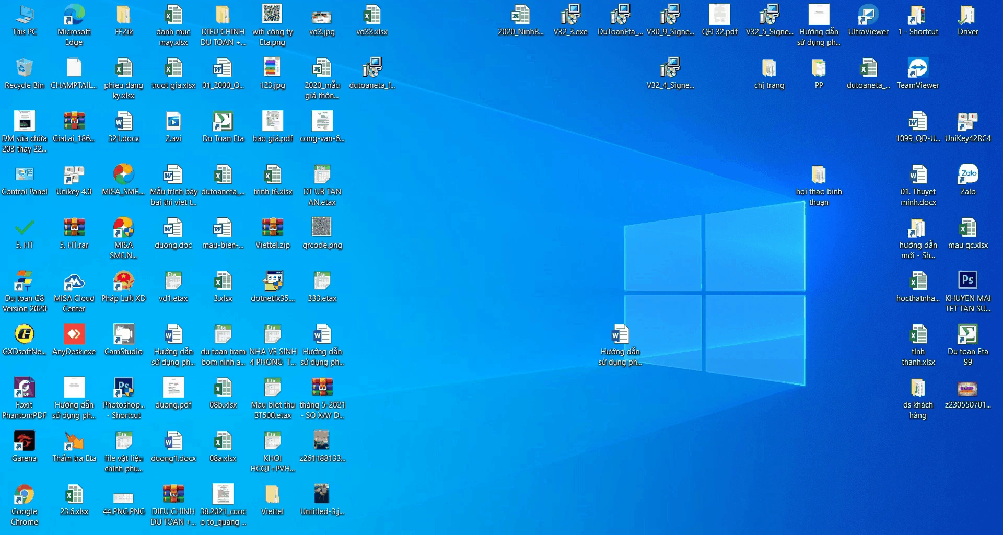
key("alt+Tab")
left_click_drag(397, 183, 410, 277)
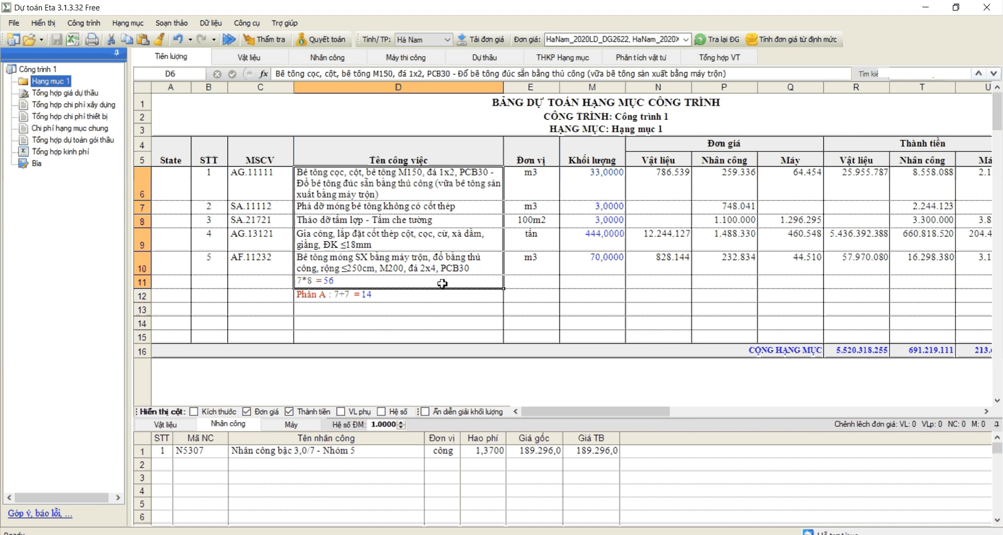
left_click(246, 57)
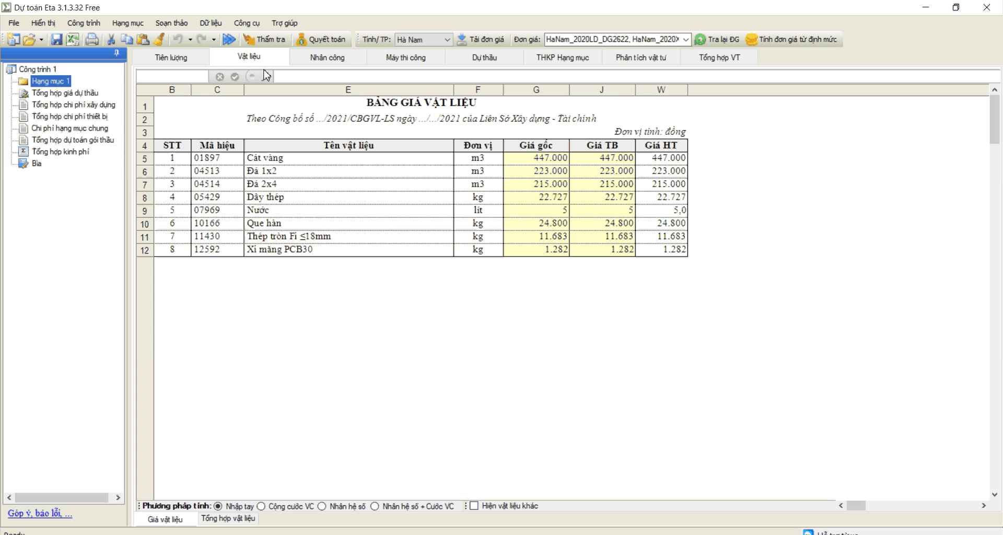
Open the database's announced material prices from the Giá TB column and download the Khu Vực 1 notice for Tháng 5/2021.
left_click_drag(596, 158, 600, 256)
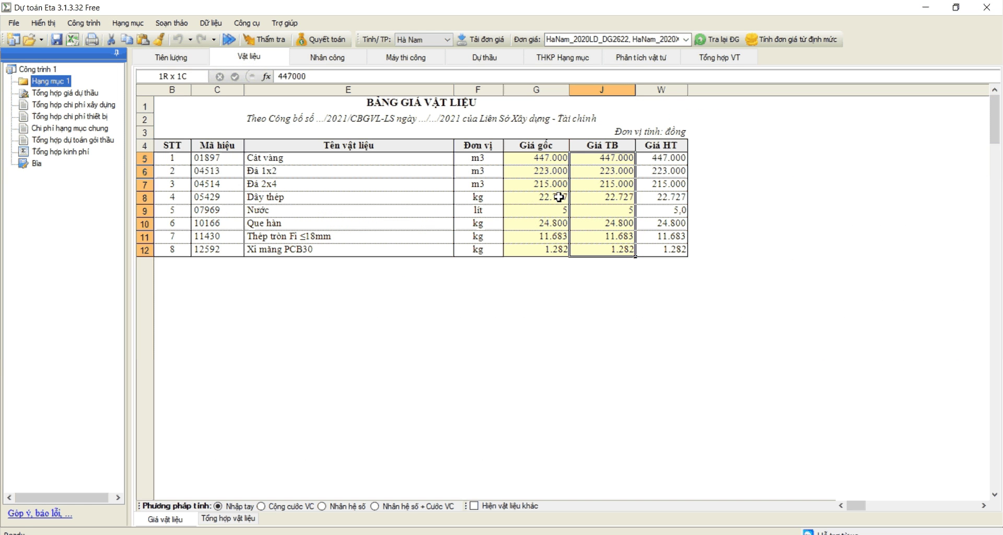
left_click(605, 176)
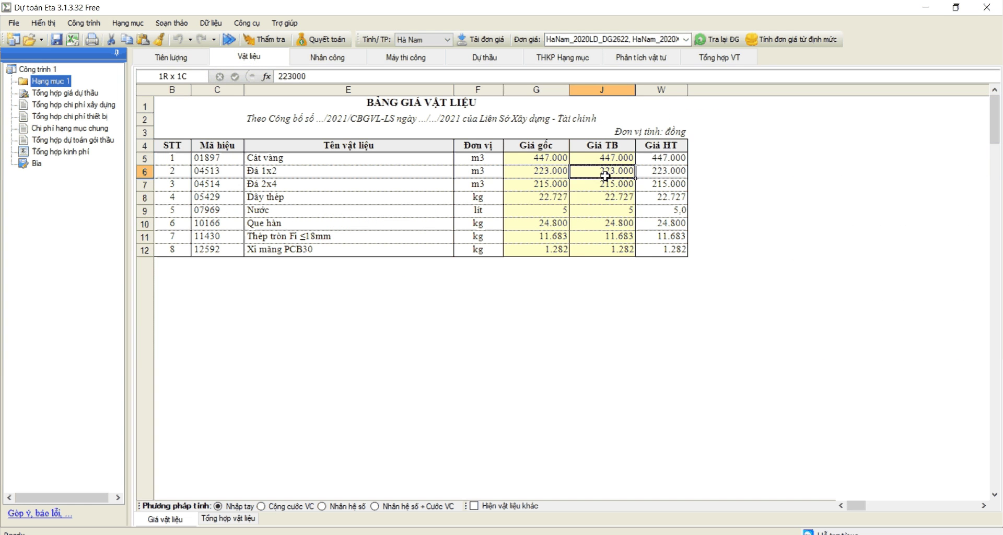
right_click(607, 164)
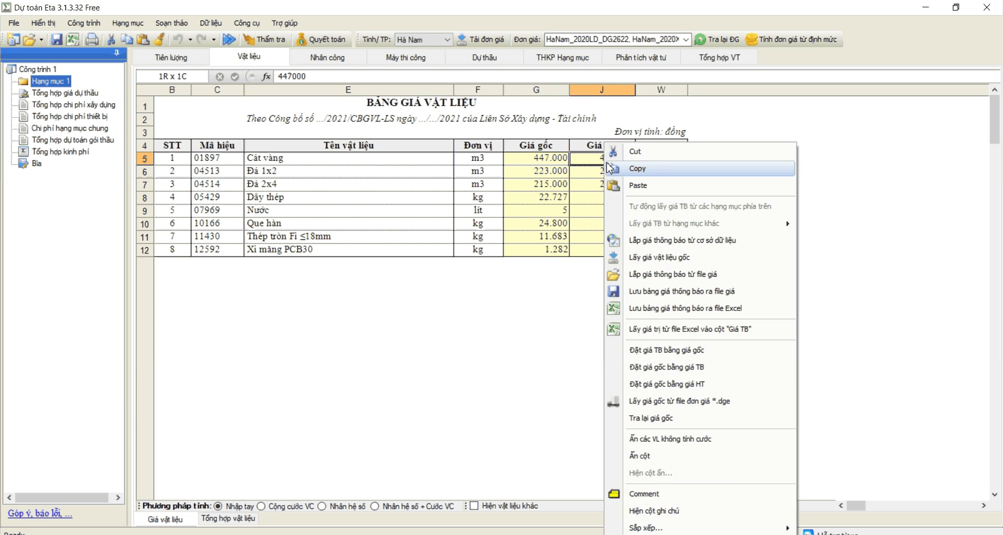
left_click(668, 240)
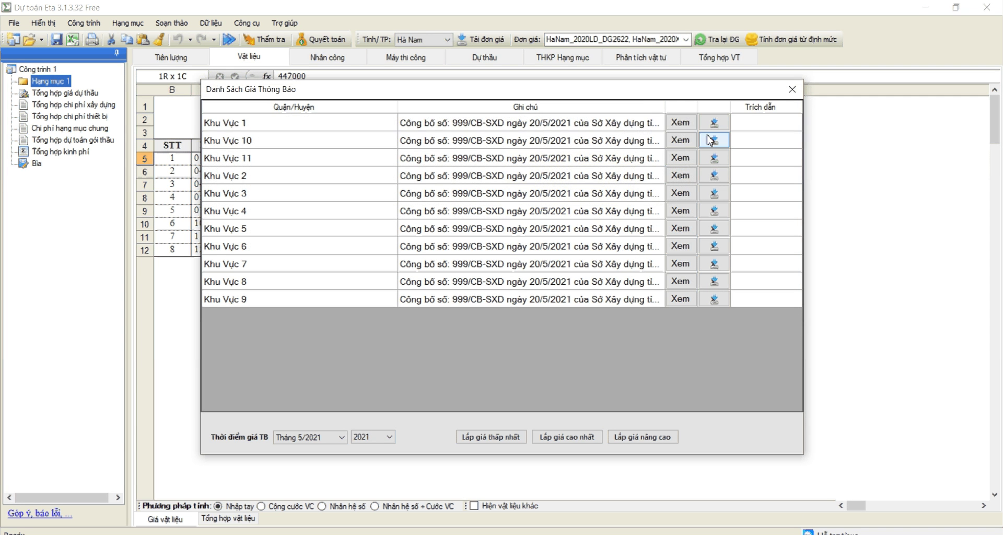
left_click(713, 128)
left_click(519, 318)
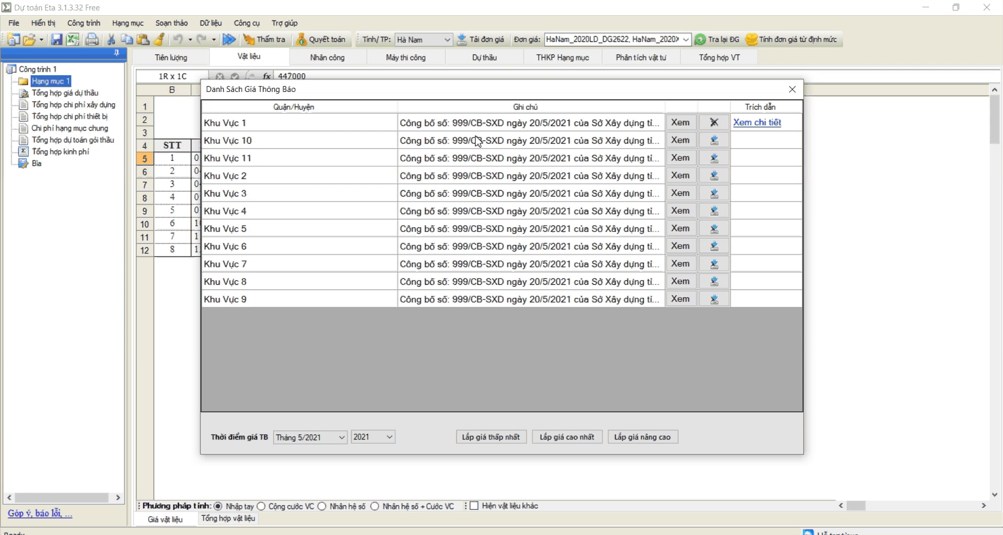
Check the available announcement periods and browse the announced material prices of Khu Vực 1.
left_click(519, 306, "shift")
left_click(511, 123)
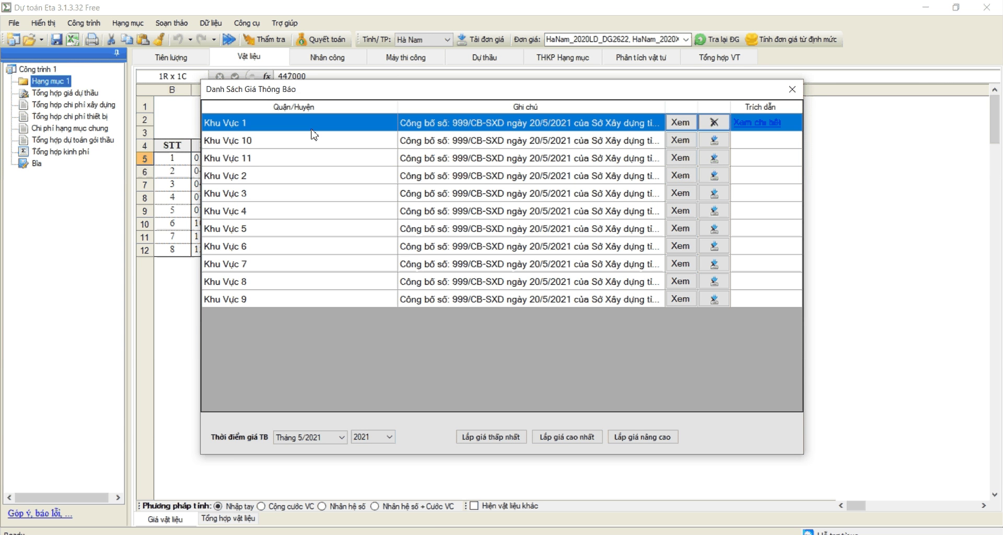
left_click(298, 439)
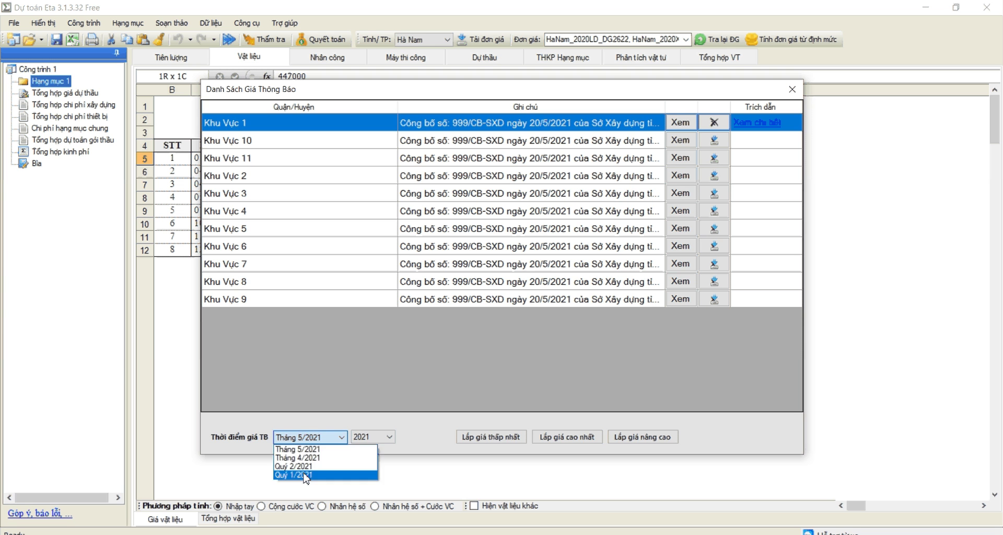
left_click(303, 475)
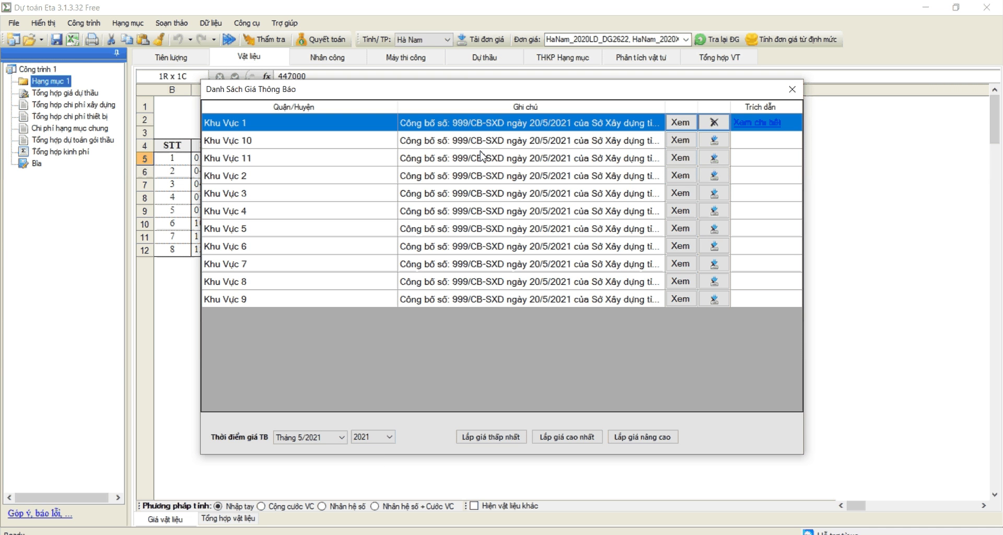
left_click(677, 124)
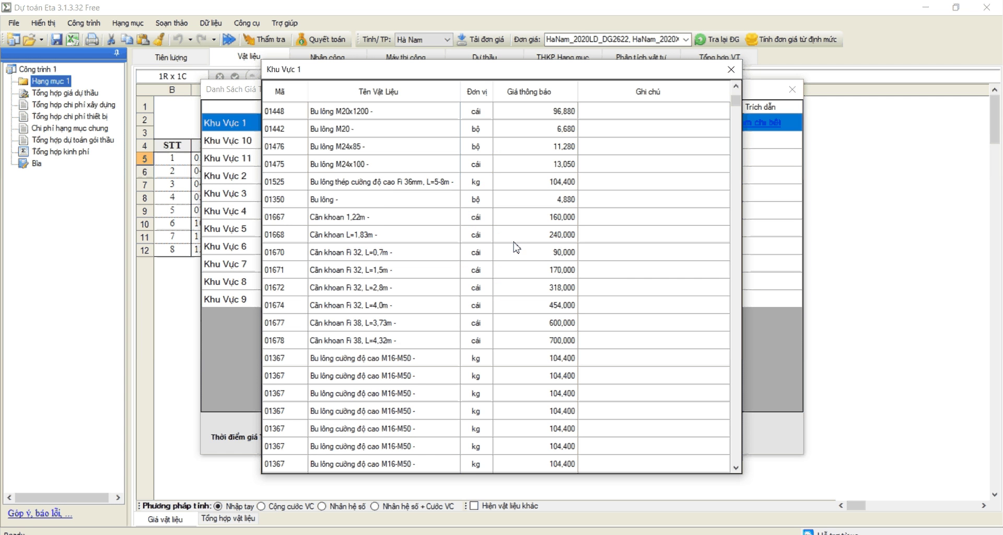
scroll(517, 251, "down", 10)
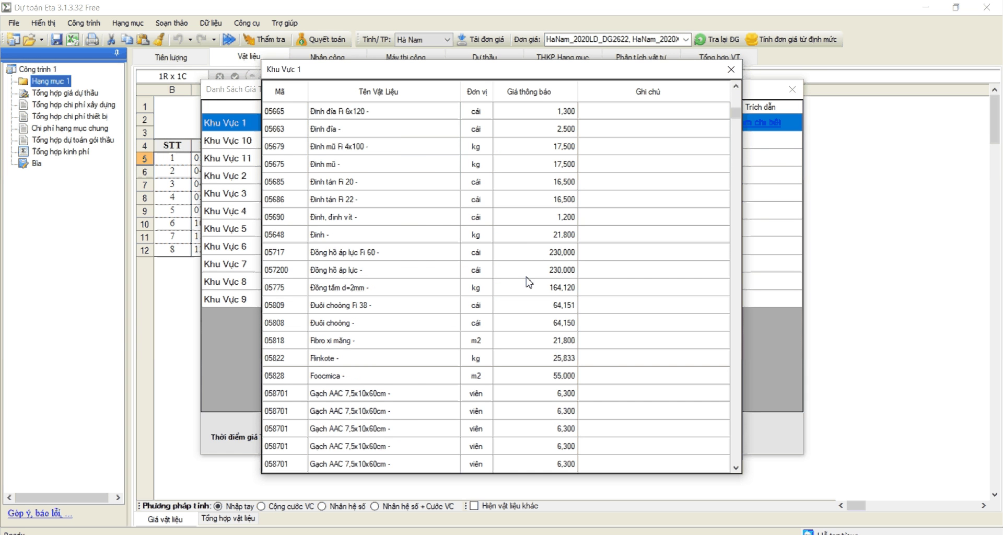
left_click(730, 69)
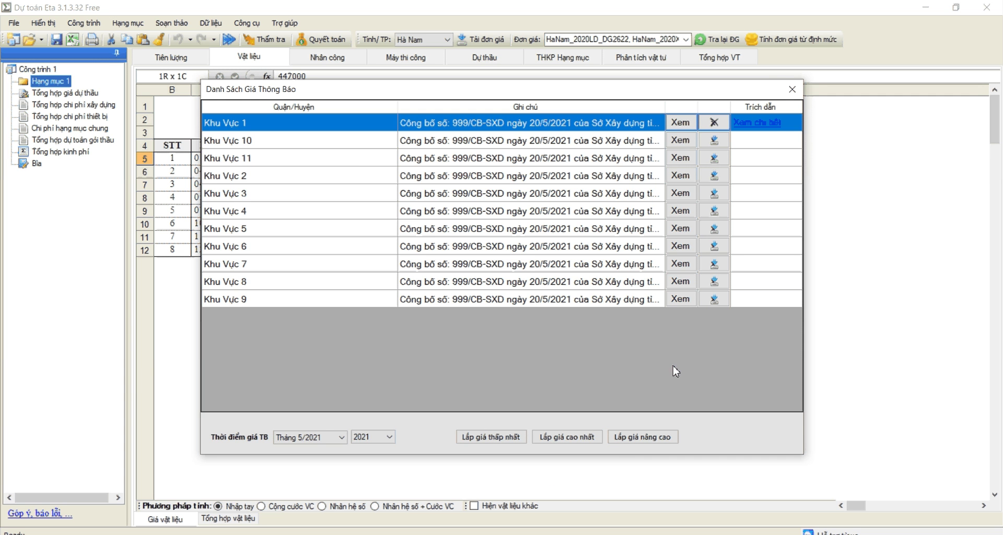
Fill the materials' Giá TB column with the highest announced prices and review the filled column.
left_click(566, 436)
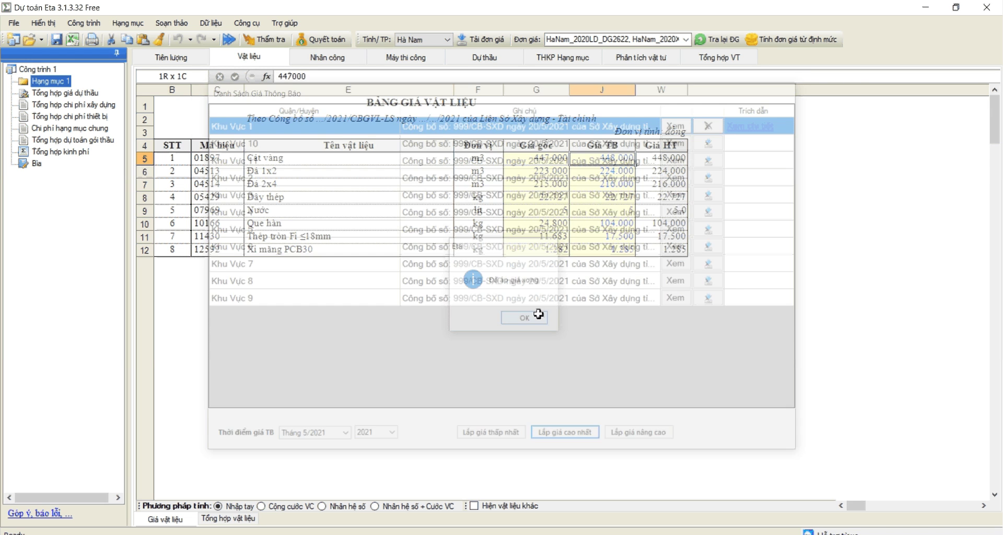
left_click(538, 316)
left_click_drag(602, 157, 602, 256)
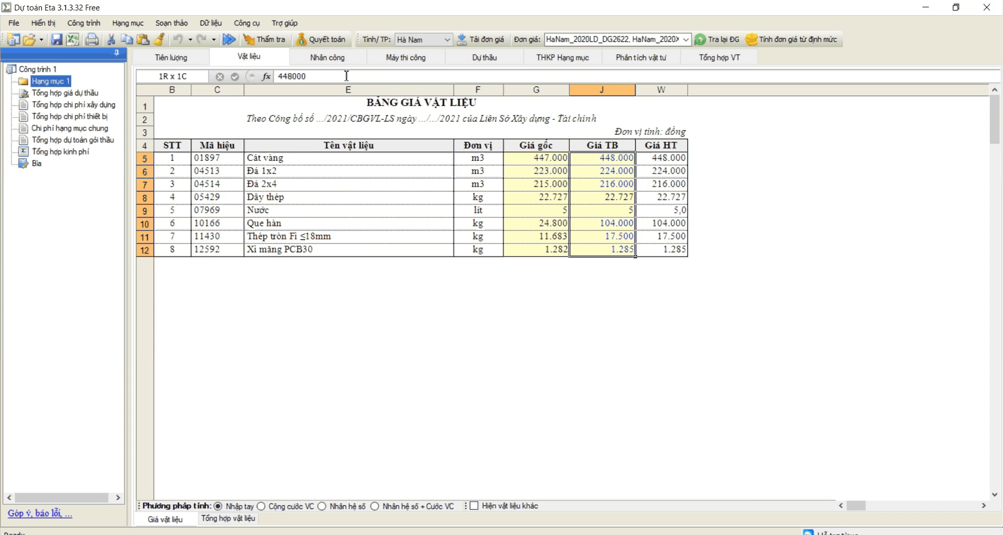
Open the labour price table and load the database's list of announced labour prices for the Giá TB column.
left_click(338, 58)
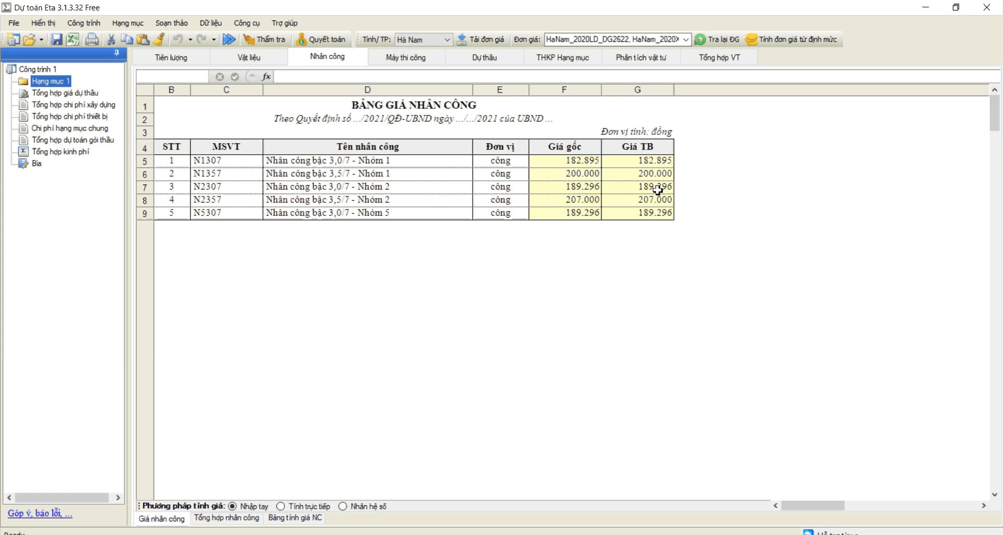
left_click_drag(654, 160, 648, 218)
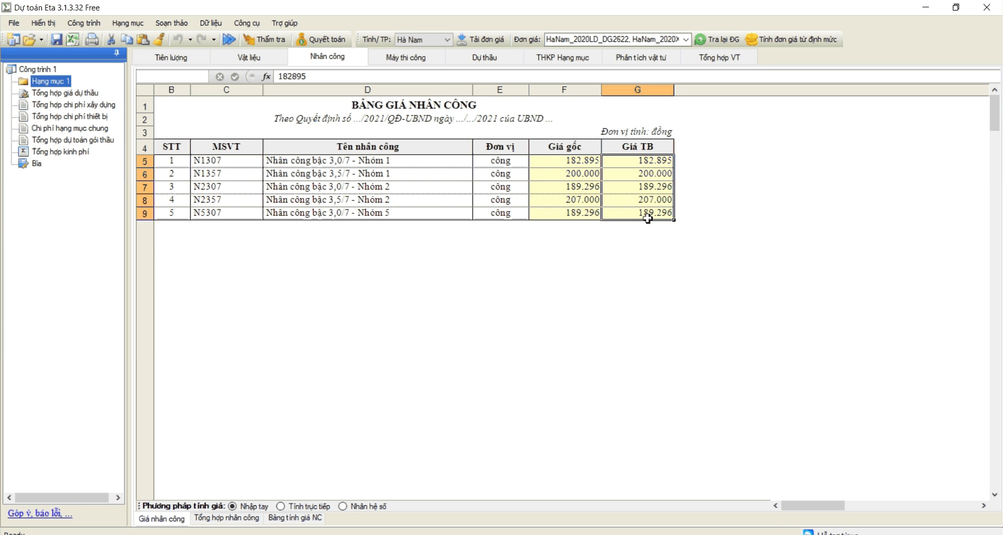
left_click(644, 174)
left_click(643, 165)
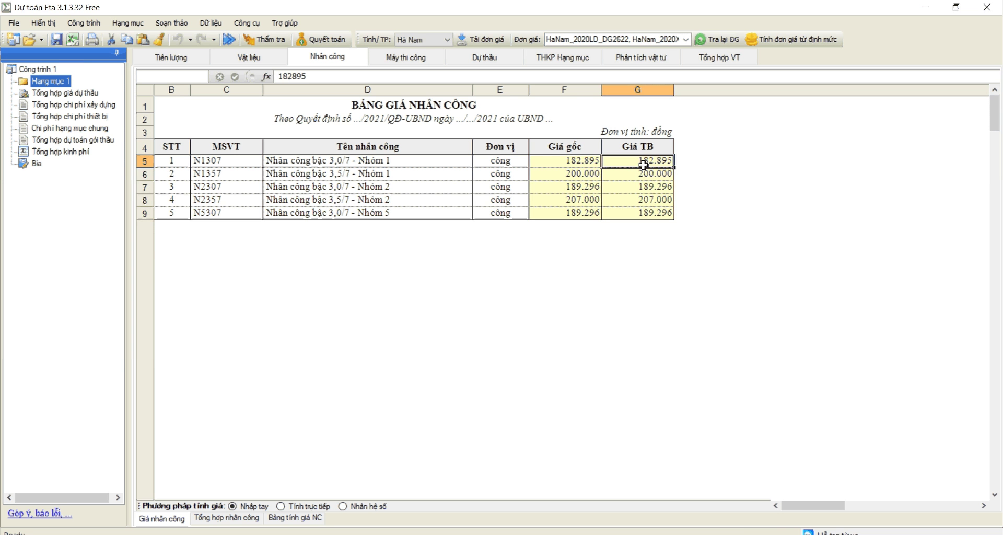
right_click(644, 165)
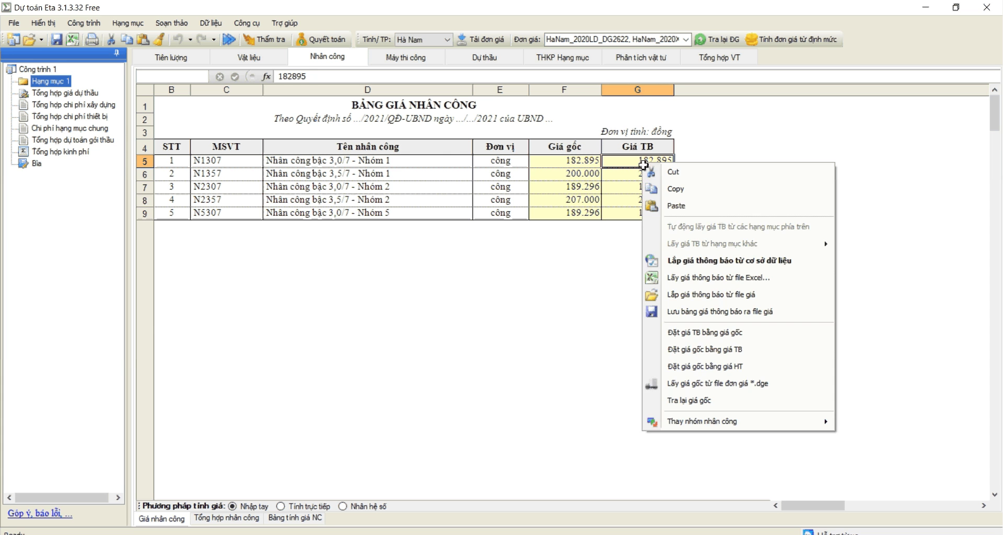
left_click(687, 259)
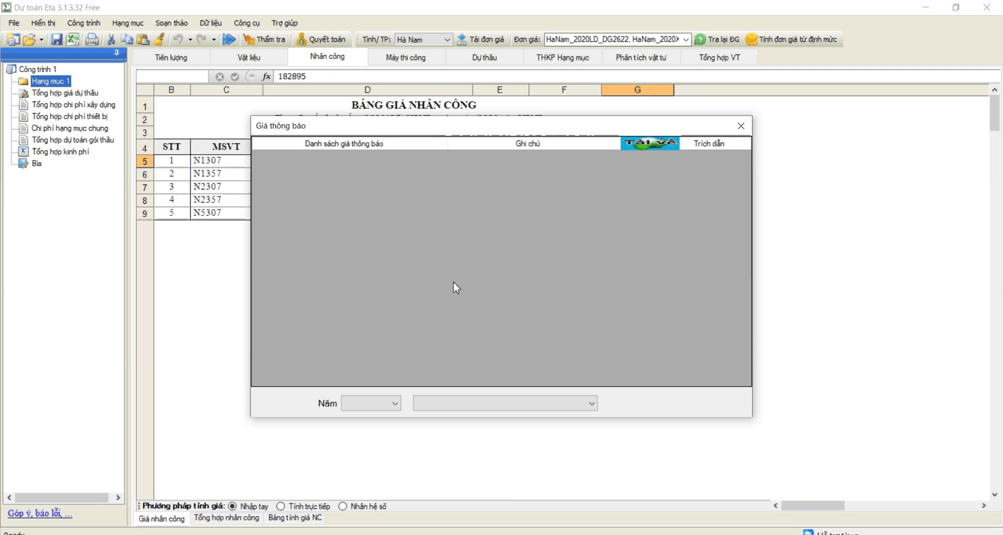
left_click(648, 145)
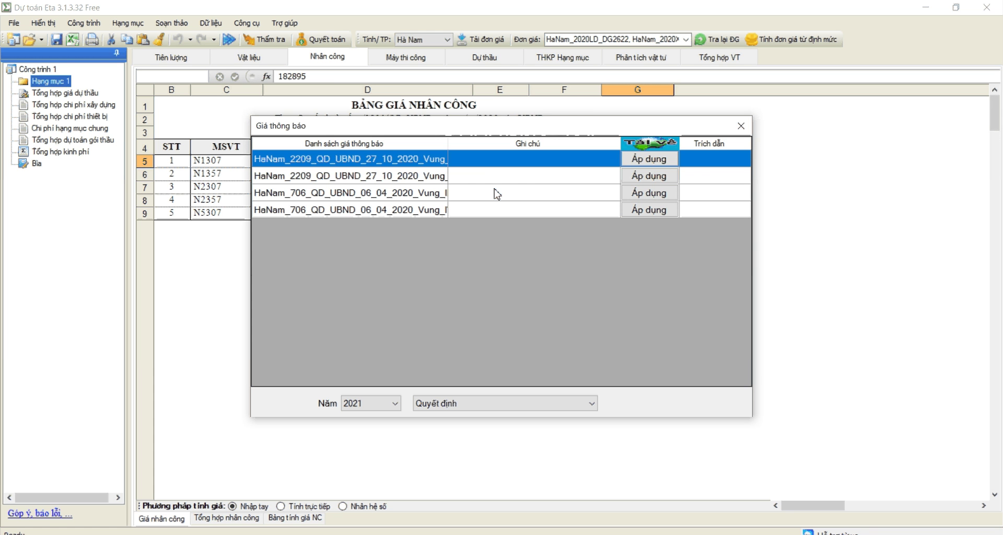
Widen the decision name column and apply the HaNam_2209_QD_UBND_27_10_2020_Vung_III labour prices.
left_click(363, 180)
left_click_drag(447, 143, 581, 146)
left_click(458, 170)
left_click(458, 181)
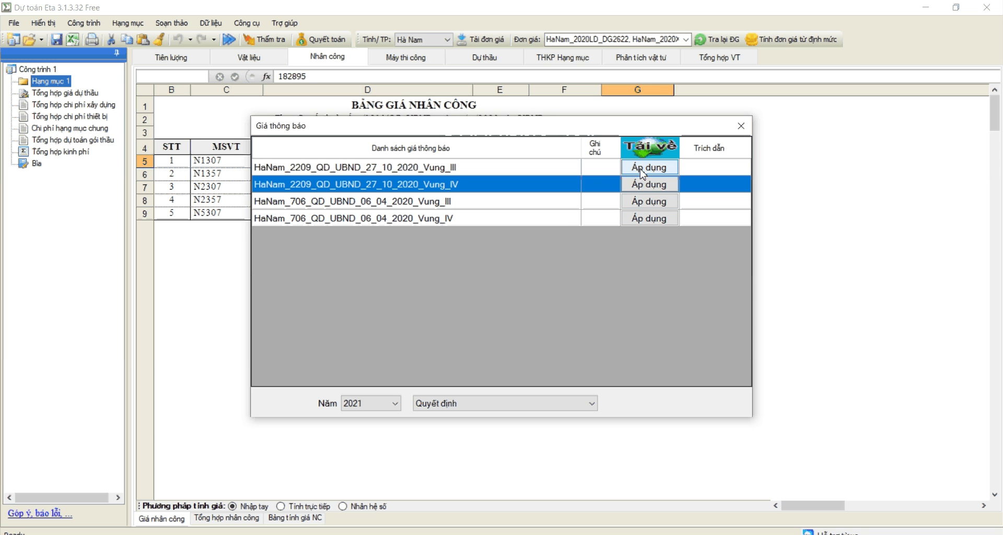
left_click(648, 167)
left_click(525, 319)
Apply the HaNam_2209_QD_UBND_27_10_2020_Vung_IV labour prices from the database to all five rows of the Giá TB column.
left_click_drag(637, 160, 635, 212)
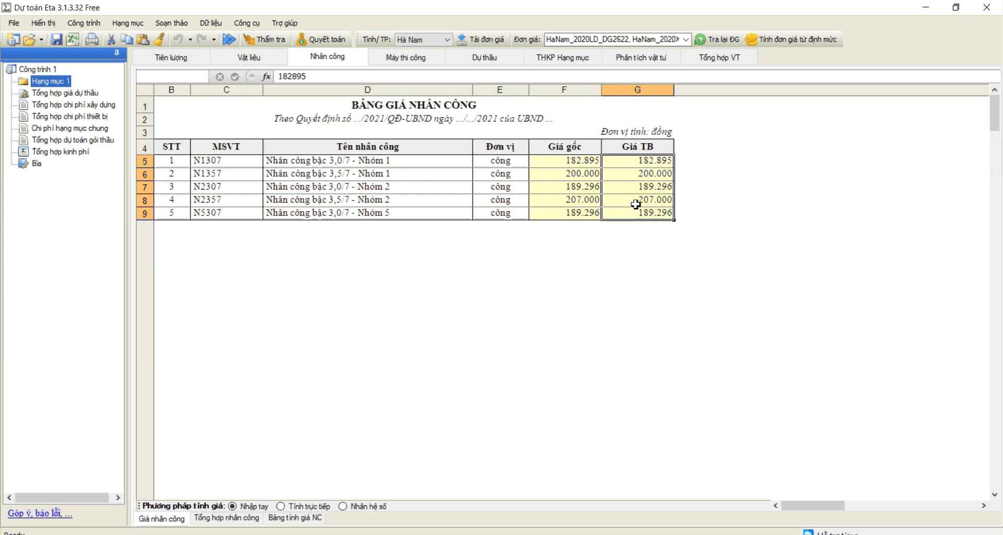
right_click(634, 186)
left_click(703, 284)
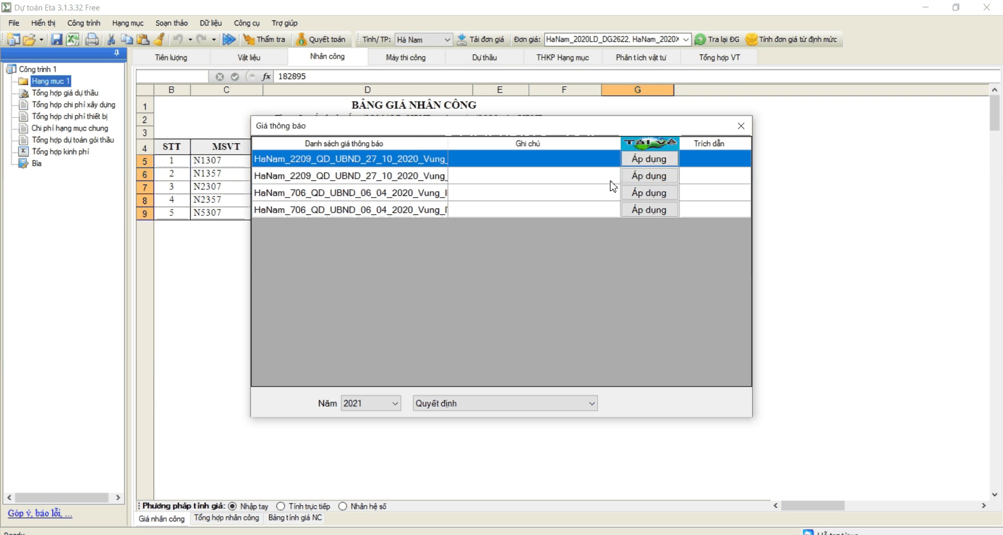
left_click(648, 175)
left_click(526, 319)
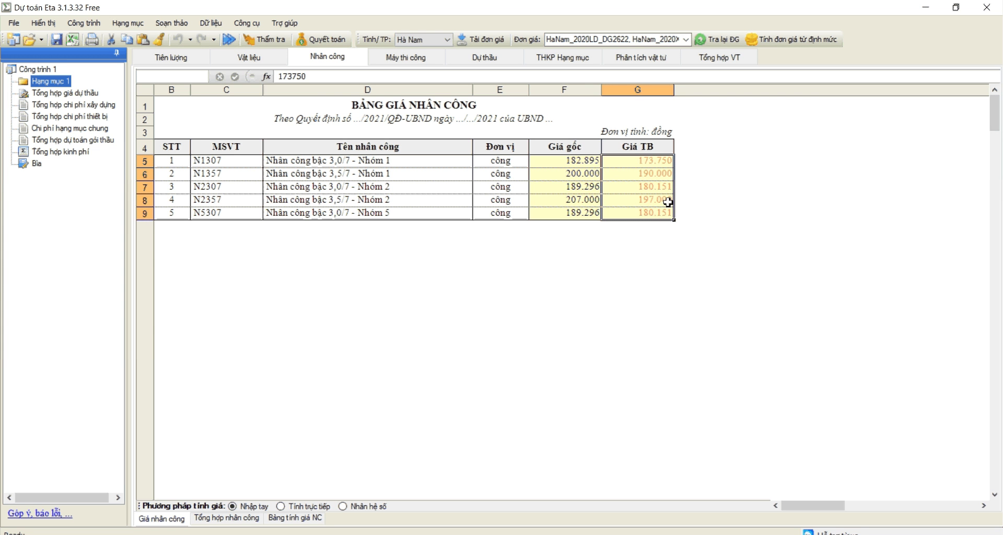
Open the machine price table and apply the first listed HaNam_2622_QD_UBND_22_12_2020 decision to its Giá TB column.
left_click(424, 57)
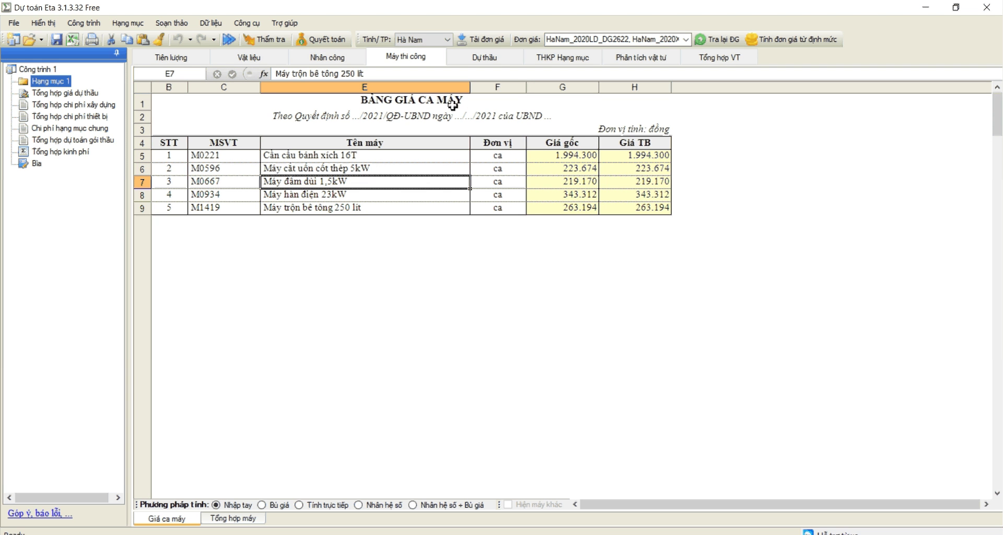
double_click(635, 155)
left_click(356, 228)
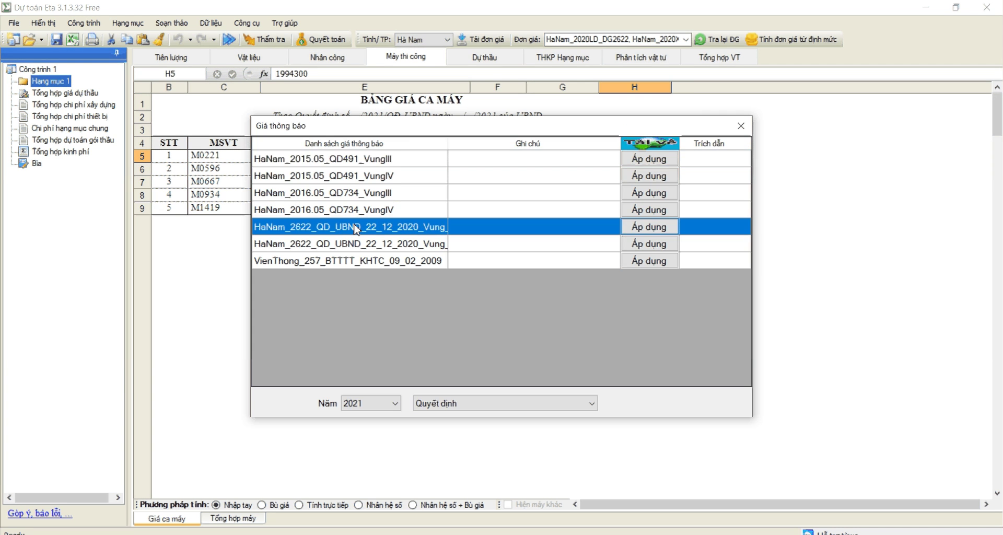
left_click(649, 227)
left_click(522, 315)
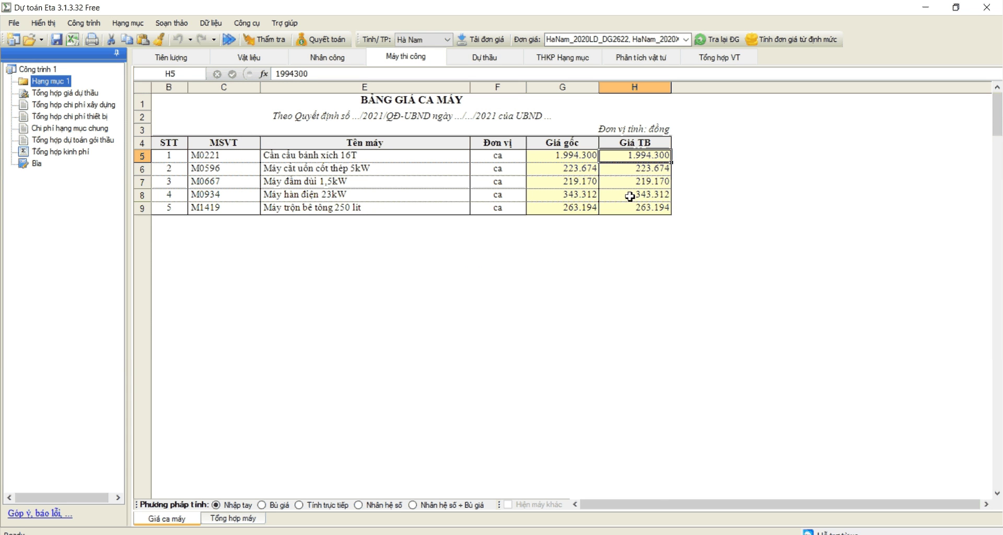
Apply the second listed HaNam_2622_QD_UBND_22_12_2020 decision from the database to the machines' Giá TB column.
right_click(630, 168)
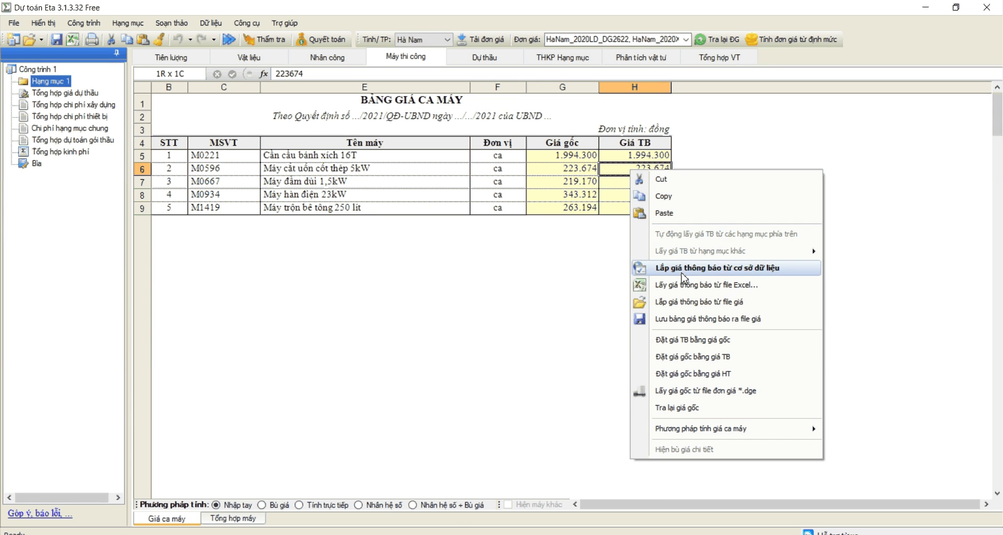
left_click(682, 267)
key("Escape")
right_click(635, 157)
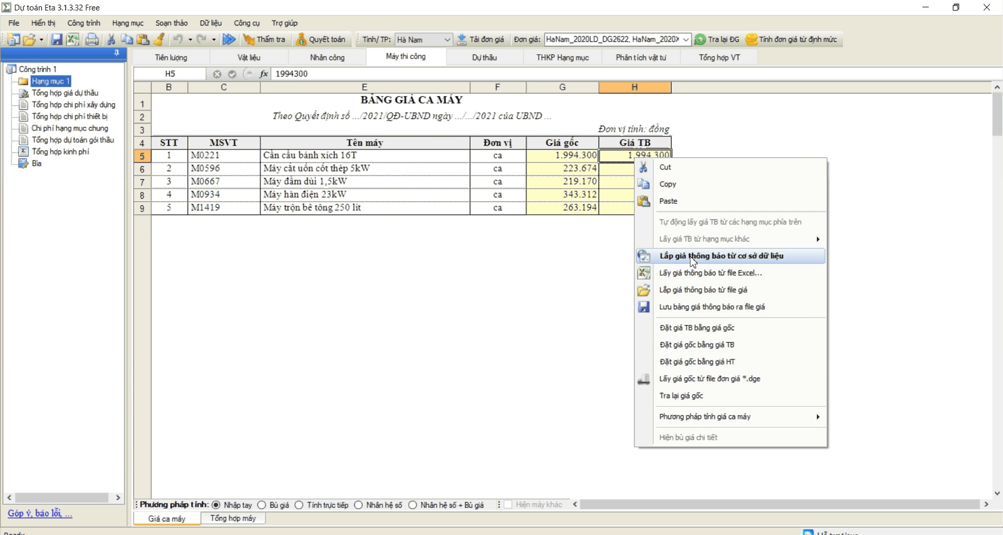
left_click(693, 258)
left_click(621, 249)
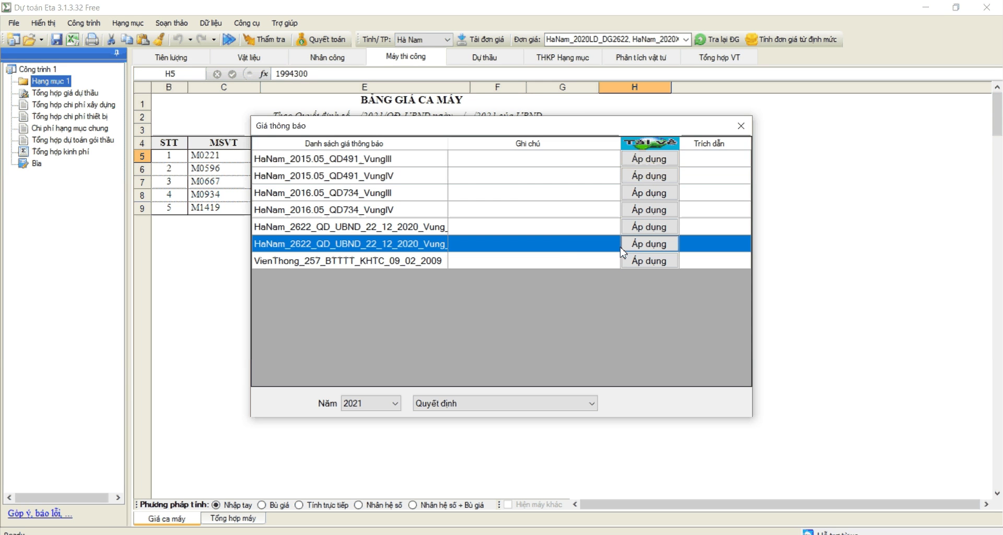
left_click(624, 246)
left_click(522, 316)
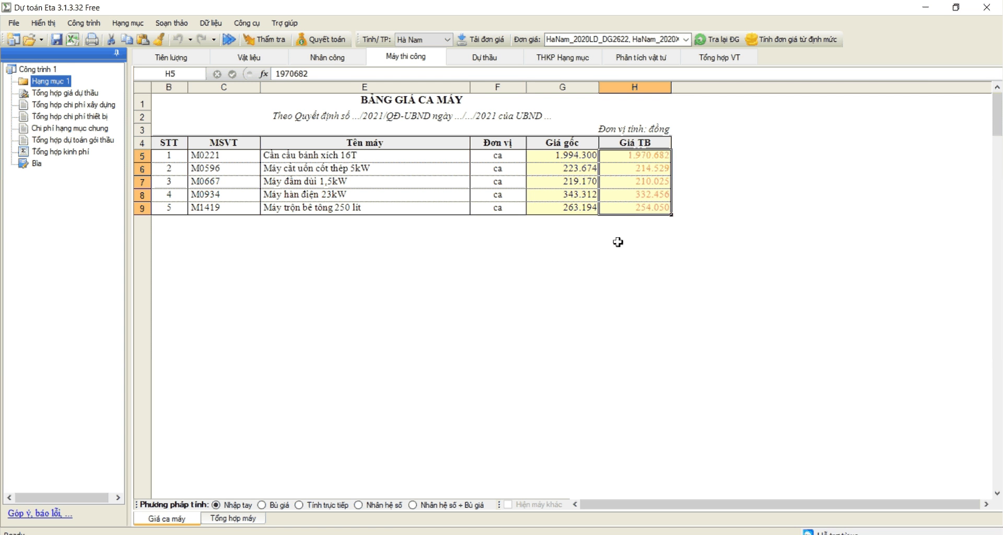
Review the machines' Giá TB prices and check the price decisions on the PowerPoint slide before returning to the estimate.
left_click(653, 215)
left_click(645, 168)
left_click(643, 157)
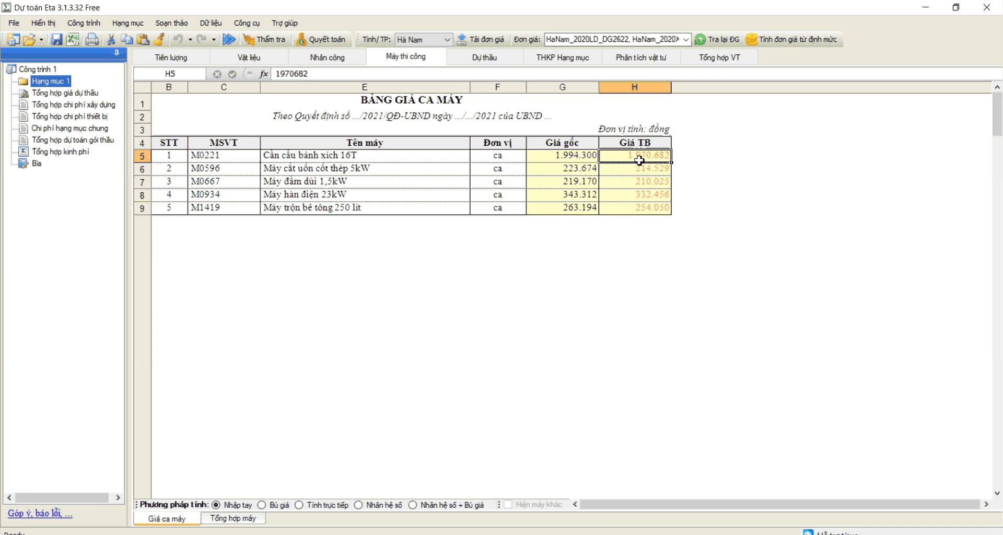
key("alt+Tab")
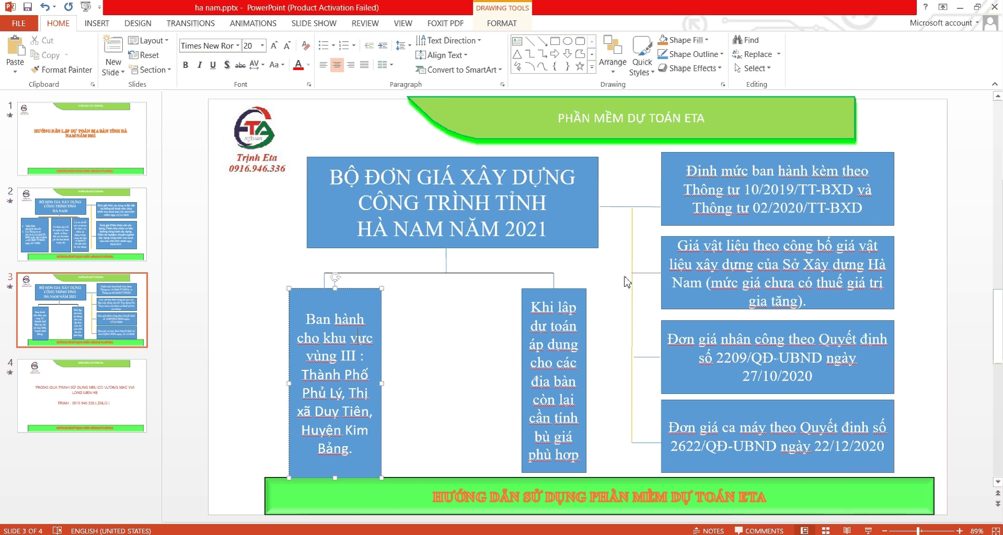
left_click(961, 8)
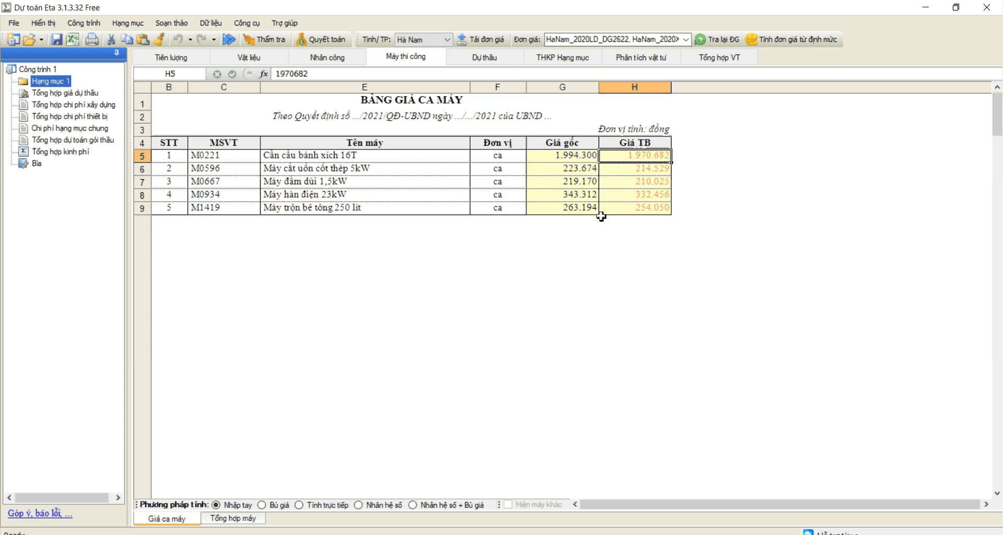
left_click(662, 194)
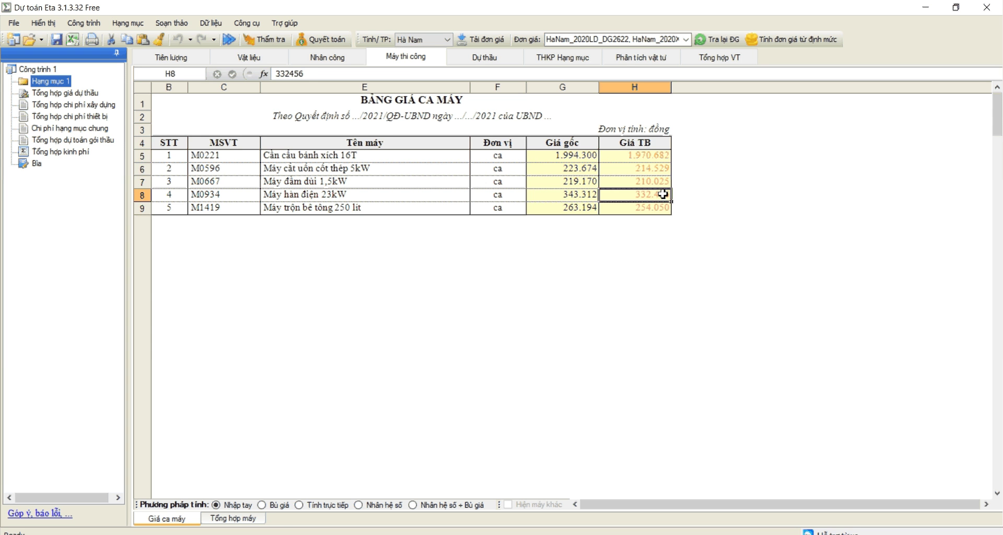
left_click_drag(635, 156, 632, 220)
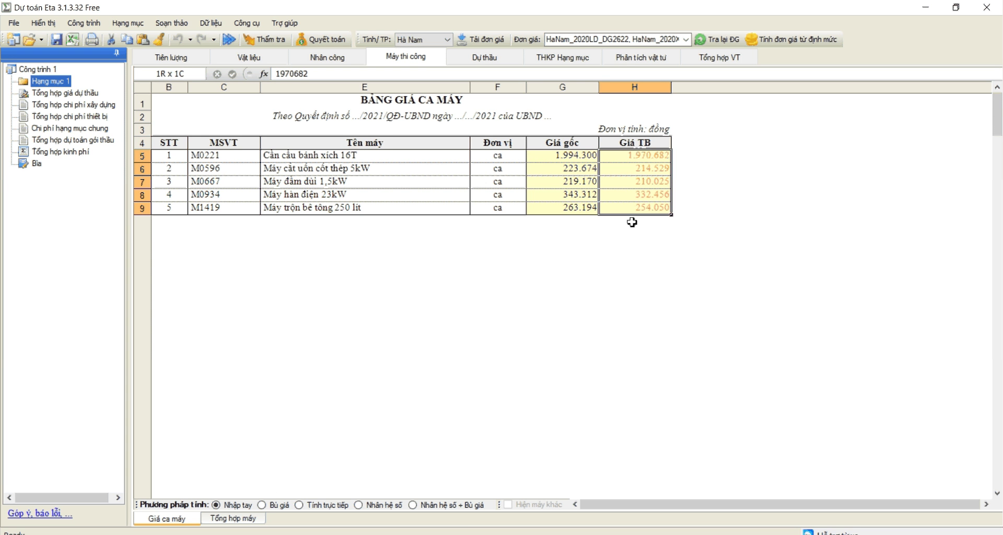
Set the machine pricing method to Bù giá and exclude operator wage compensation from the machine price compensation table.
left_click(274, 506)
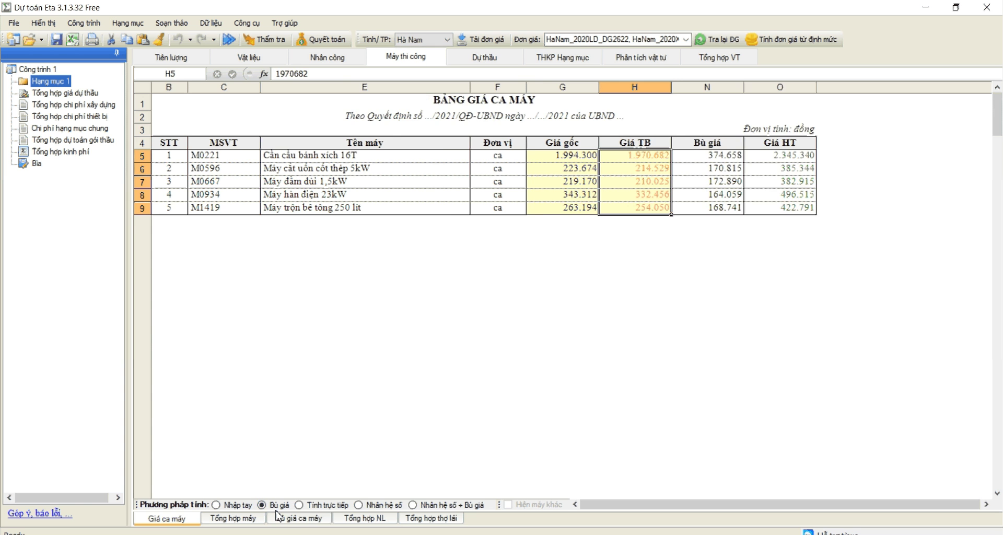
left_click(296, 519)
left_click(592, 366)
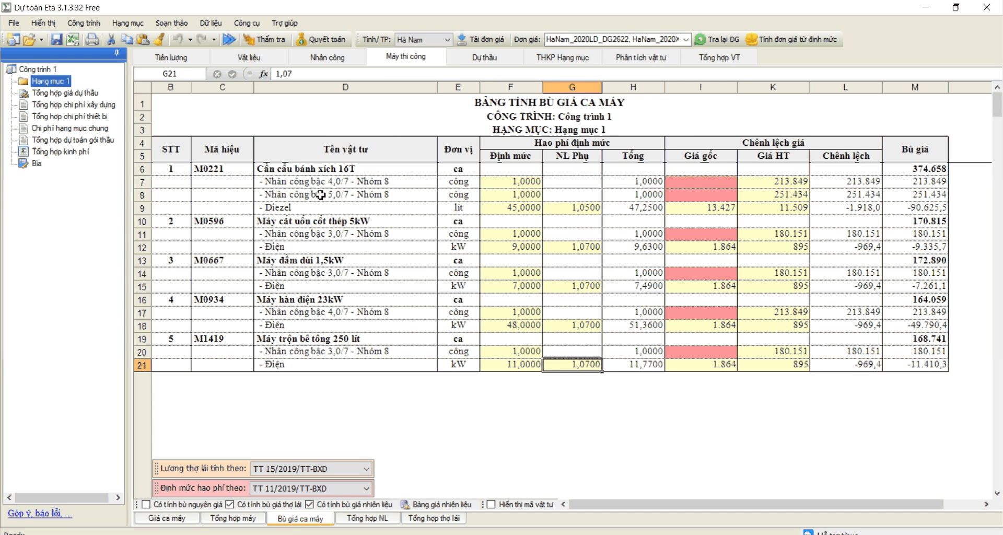
left_click_drag(320, 183, 773, 197)
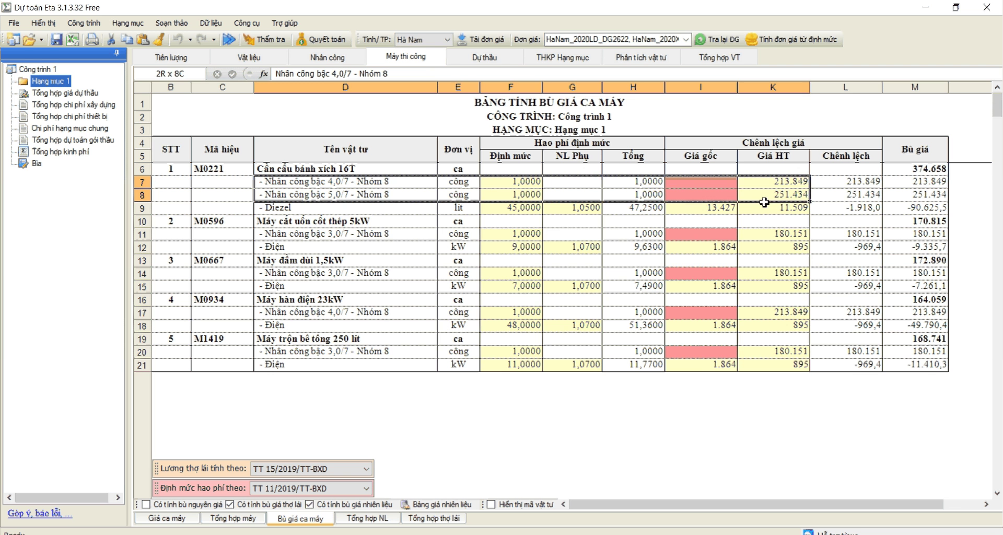
left_click(249, 506)
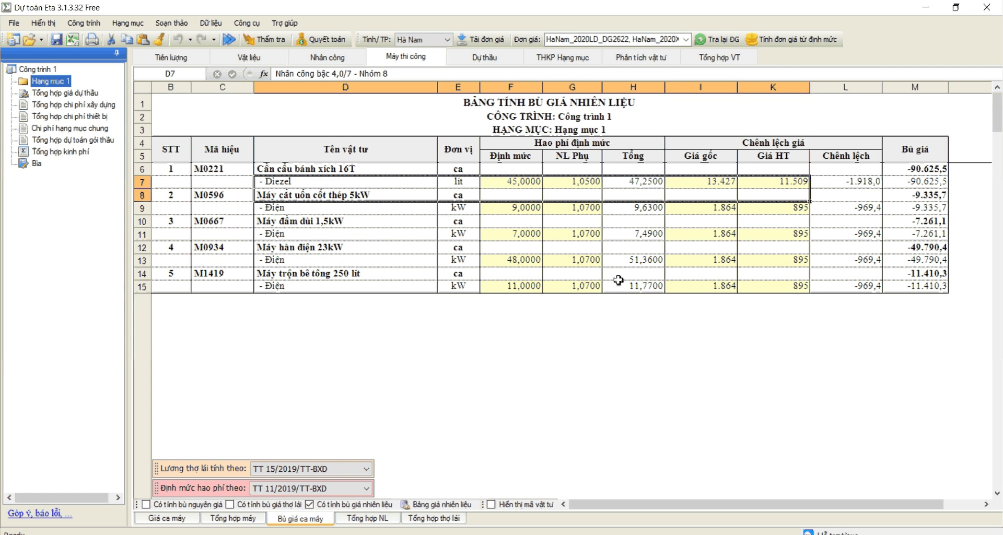
Fill the fuel compensation table's Giá gốc with the 2020 fuel prices of Quyết định số 2622/QĐ-UBND 22.12.2020.
left_click(732, 182)
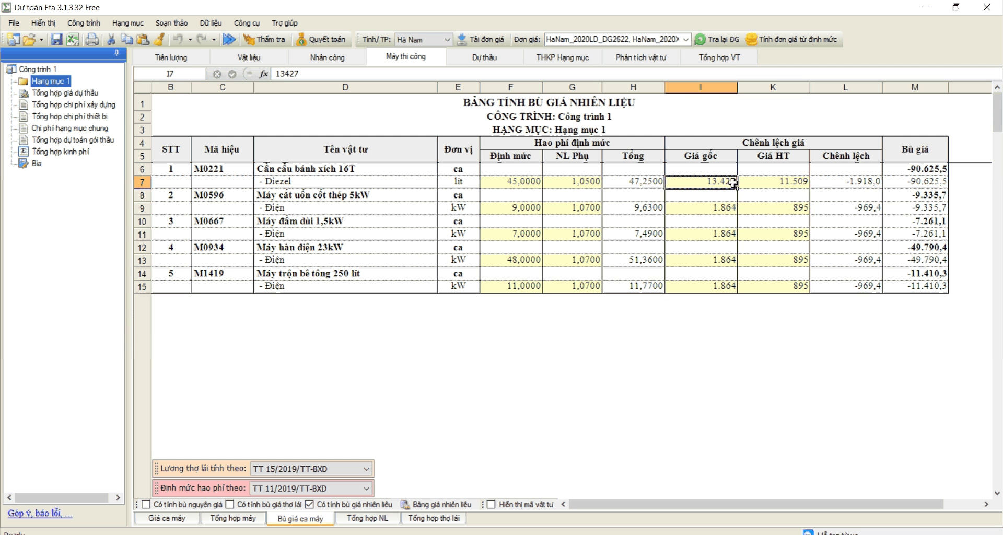
right_click(722, 187)
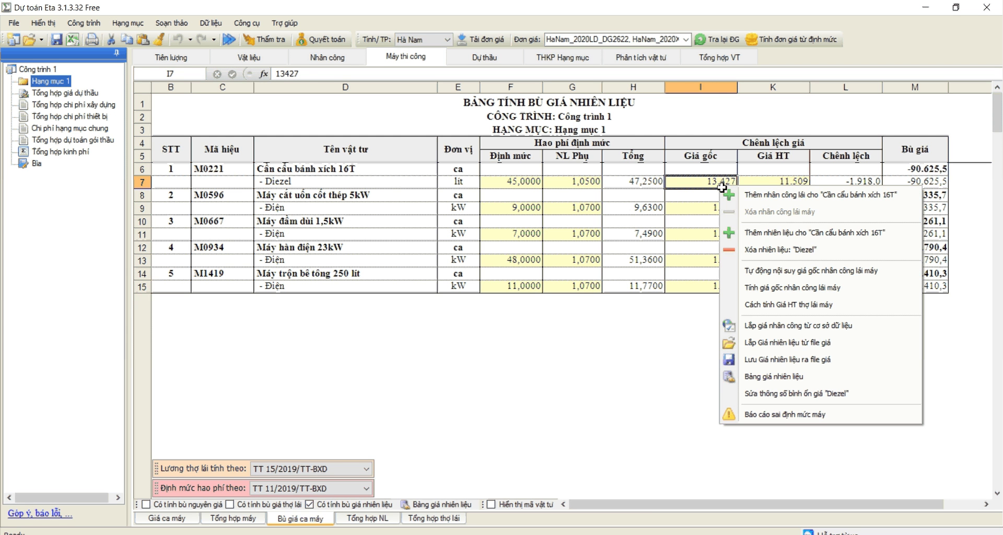
left_click(763, 344)
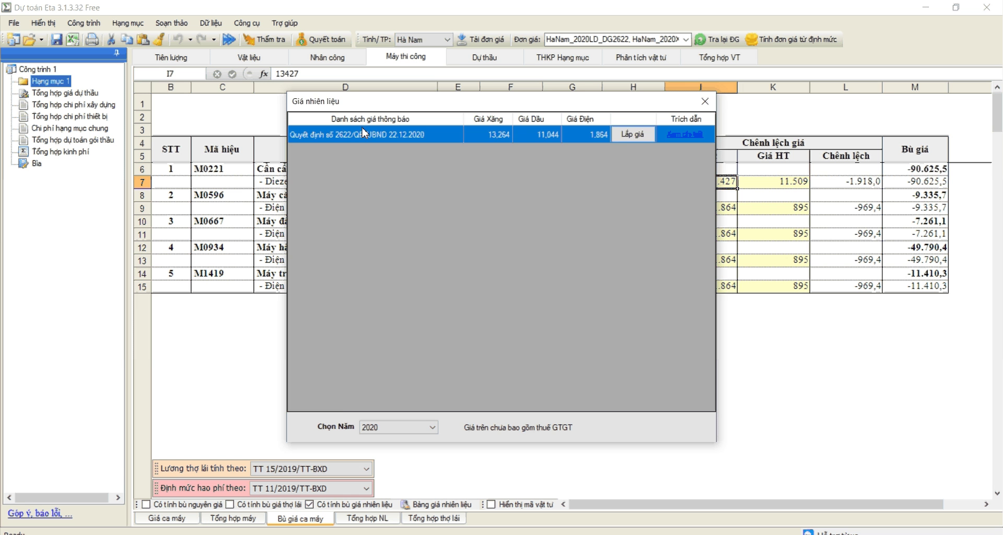
left_click(624, 135)
left_click(522, 320)
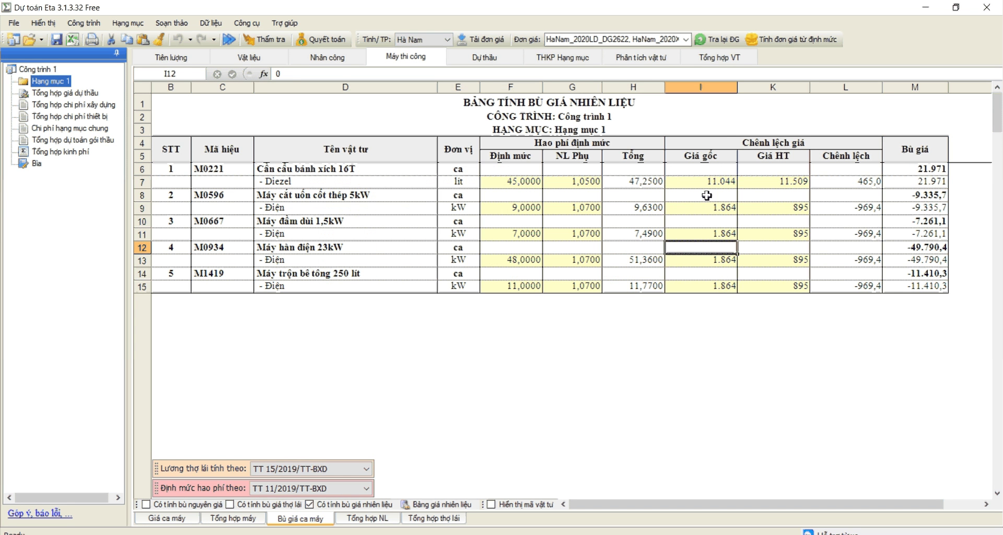
Check the fuel base prices and review the Giá TB and Bù giá columns in the machine price table.
left_click_drag(700, 182, 709, 288)
left_click(710, 183)
right_click(706, 180)
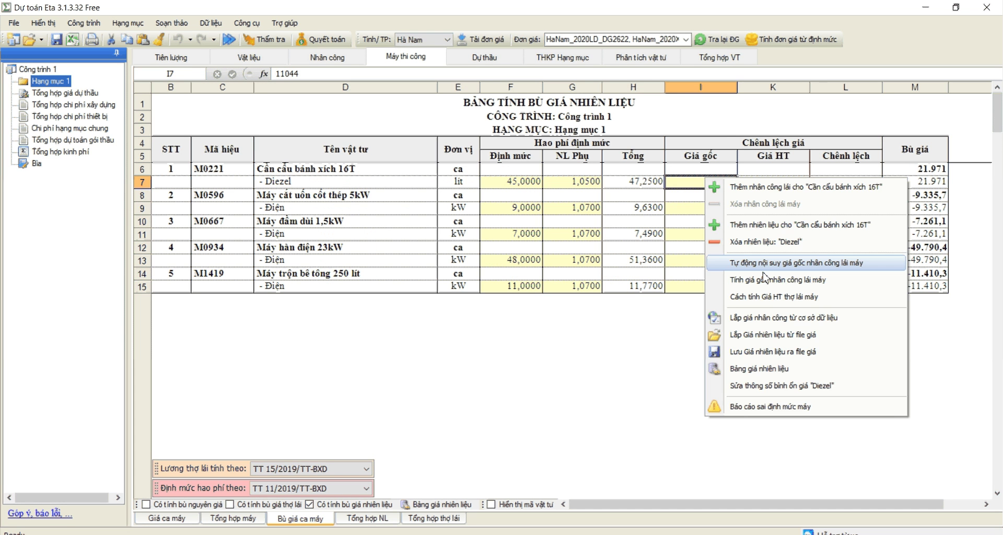
left_click(633, 286)
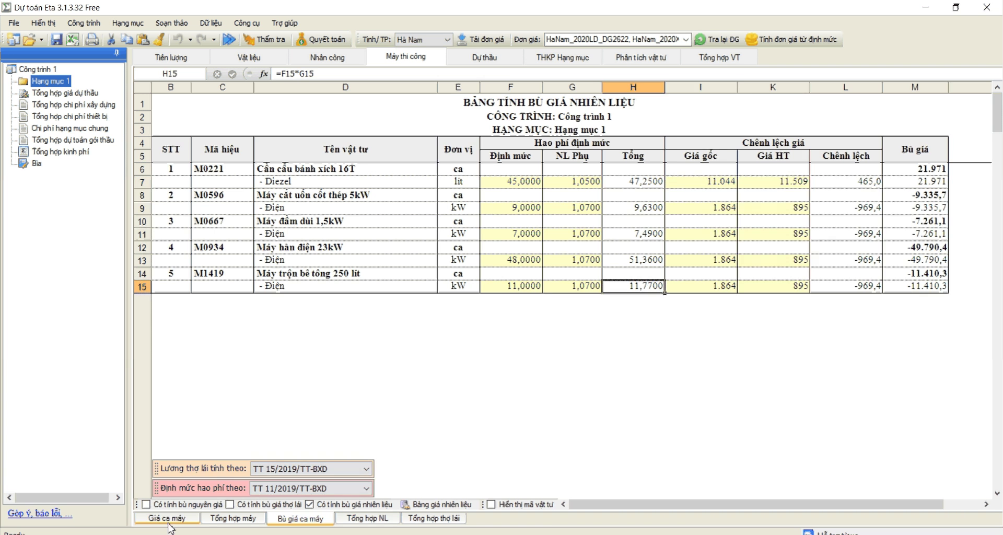
left_click(167, 518)
left_click(650, 186)
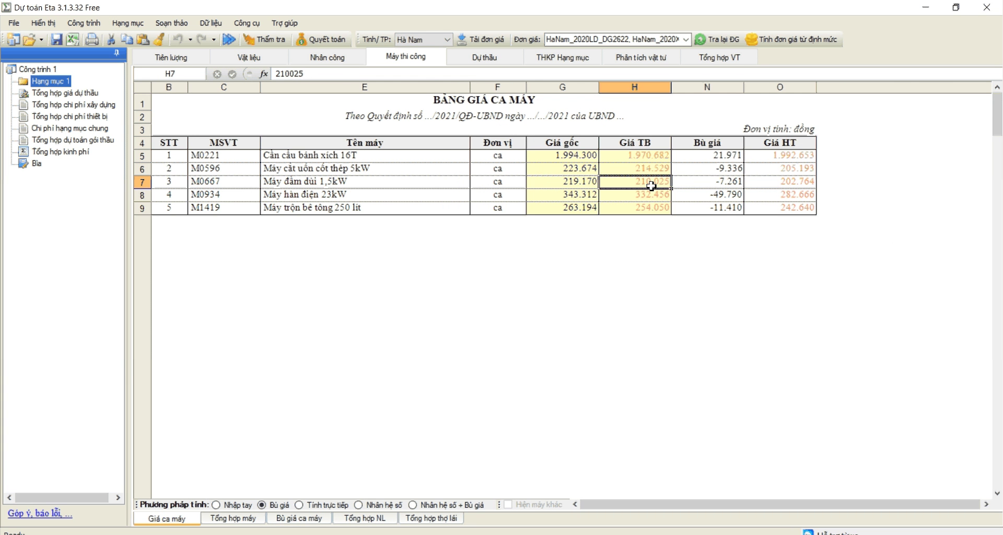
key("Right")
Apply the 2020 fuel prices of Quyết định số 2622/QĐ-UBND 22.12.2020 to Giá gốc in the fuel compensation table again.
left_click(299, 518)
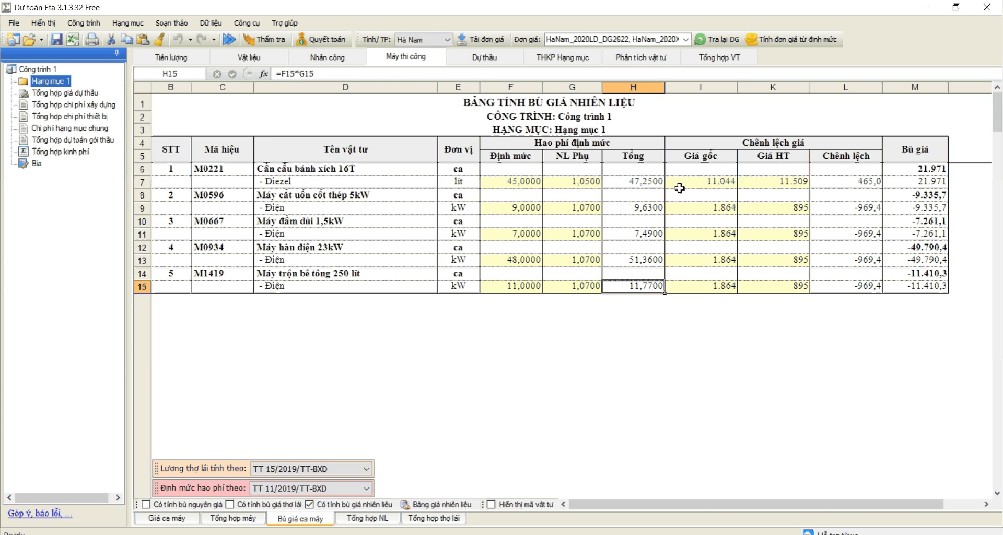
right_click(679, 188)
left_click(728, 324)
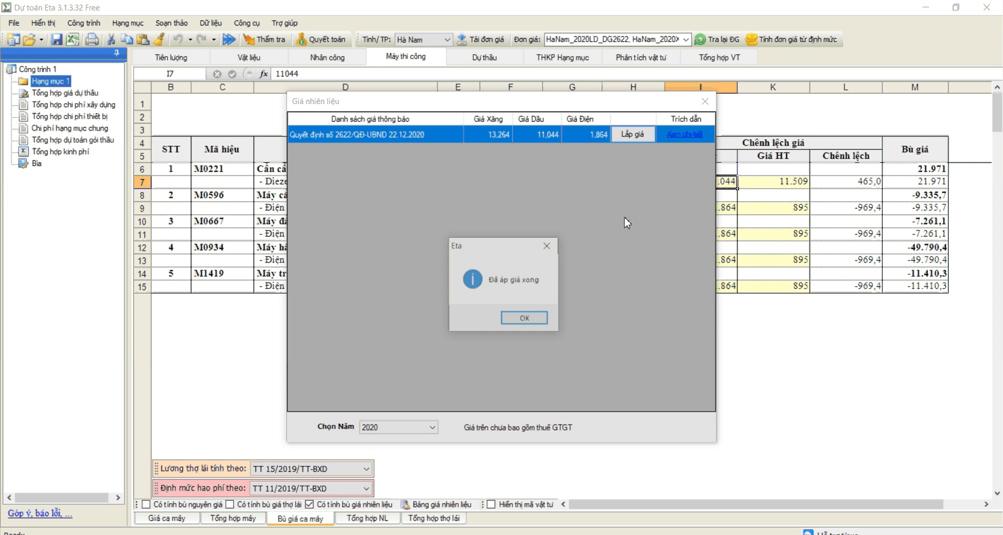
key("Return")
Fill the fuel compensation table's Giá HT with the 2021 announced prices of Giá_xăng_dầu_ngày_12.07.2021_Vùng_2.
left_click(793, 188)
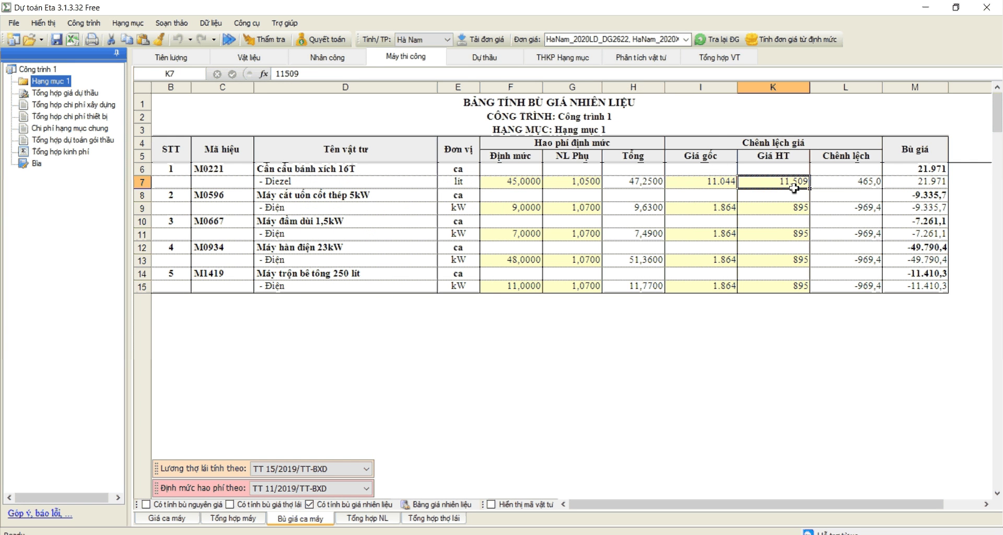
right_click(794, 188)
left_click(834, 345)
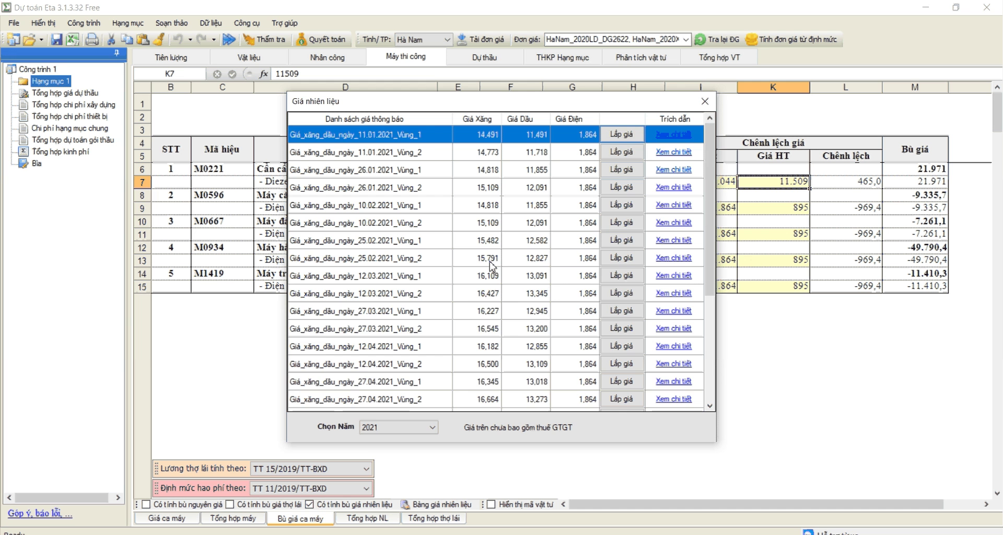
left_click(392, 381)
left_click(399, 329)
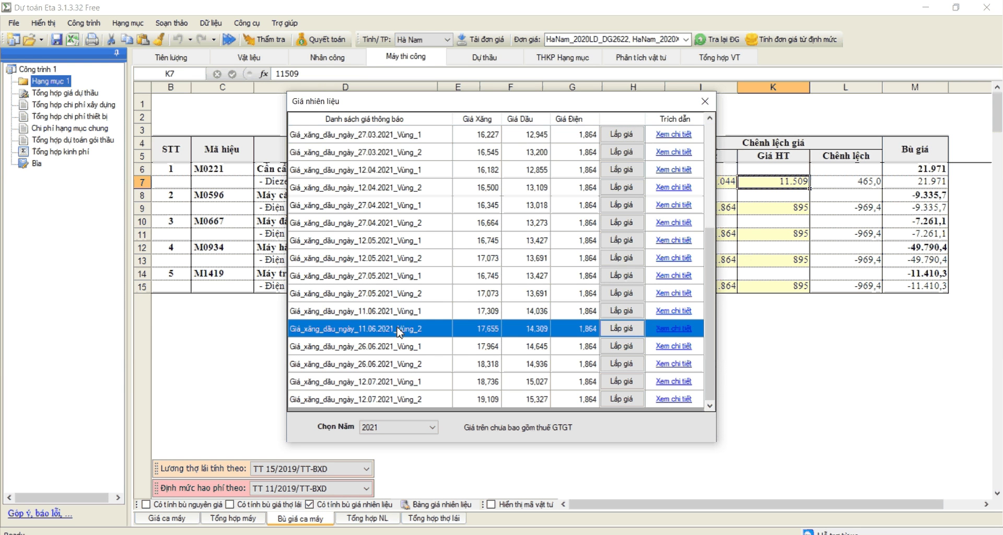
left_click(416, 312)
left_click(359, 387)
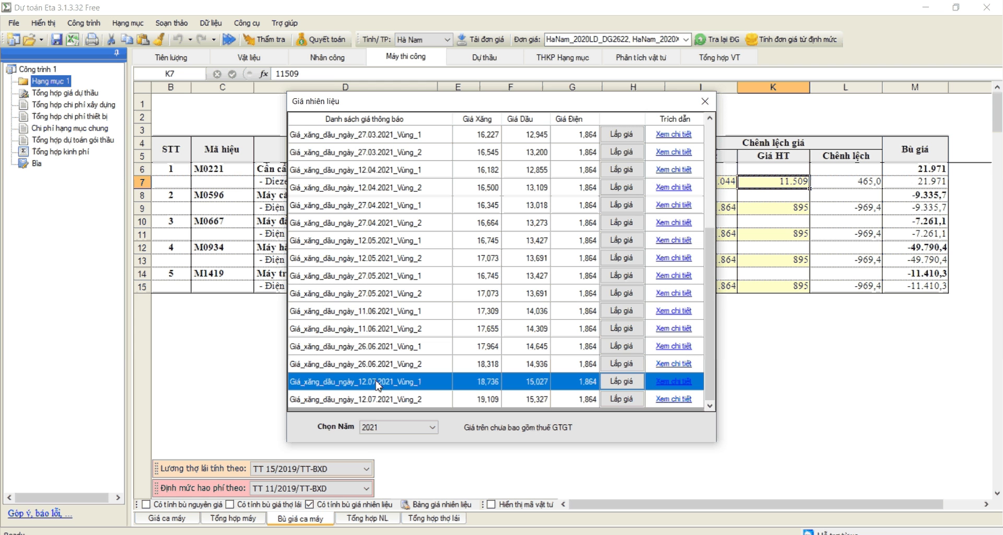
left_click(621, 398)
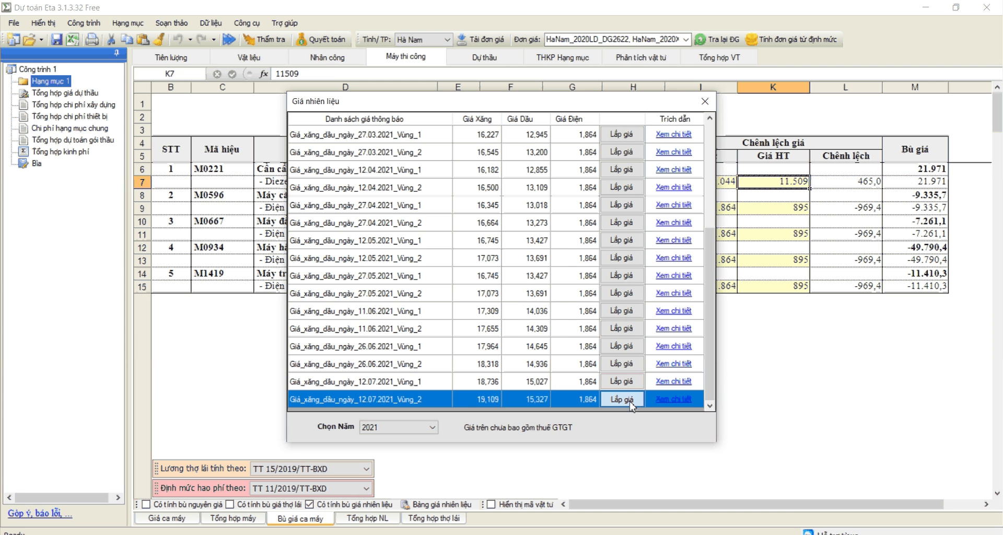
left_click(513, 317)
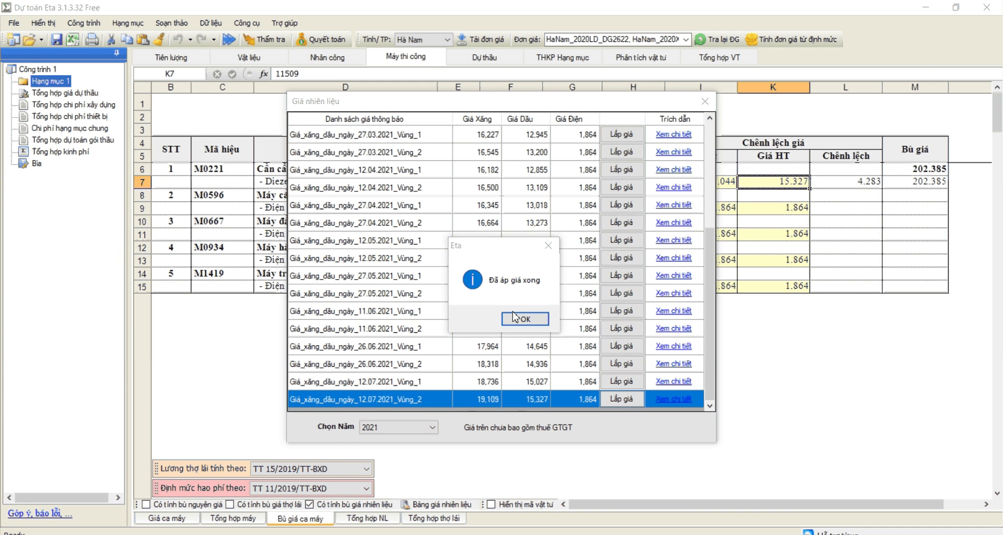
Check the Giá HT of diesel, electricity and petrol in the Bảng giá nhiên liệu and update the fuel prices.
right_click(791, 189)
left_click(825, 362)
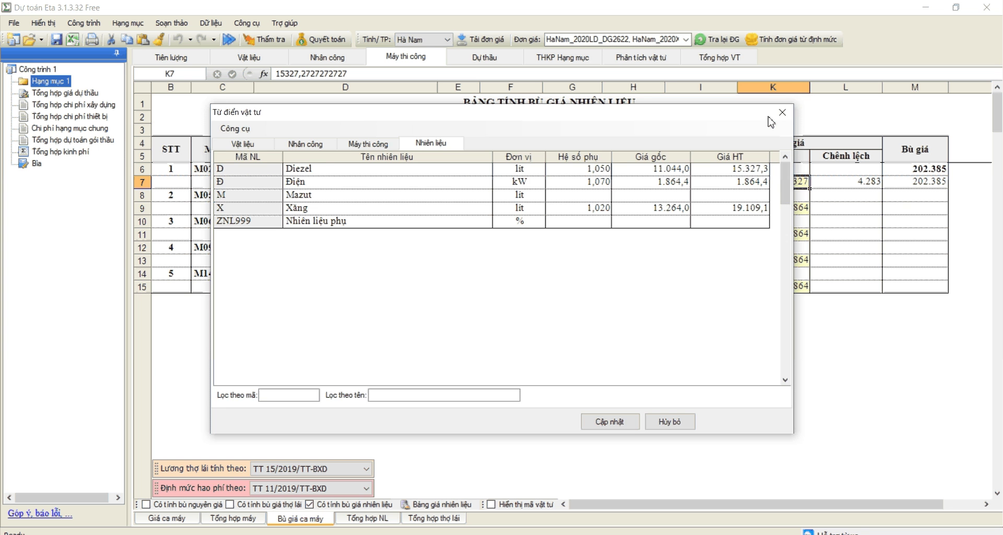
left_click(782, 112)
right_click(768, 183)
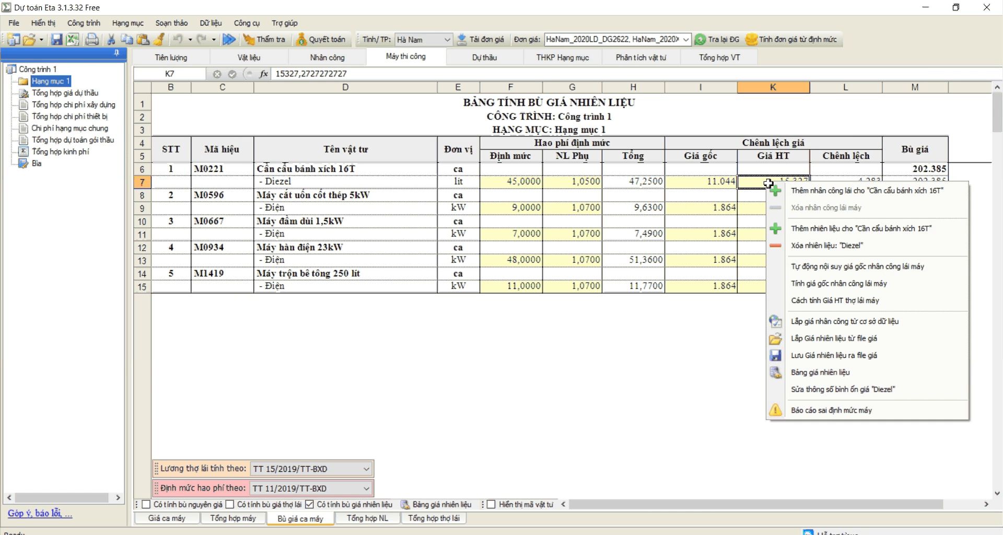
left_click(800, 373)
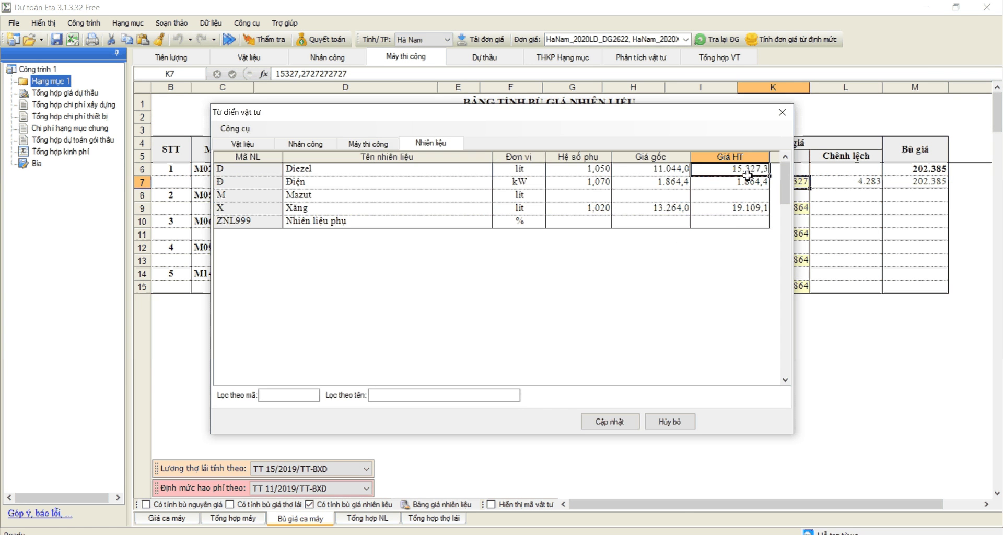
left_click_drag(747, 176, 747, 212)
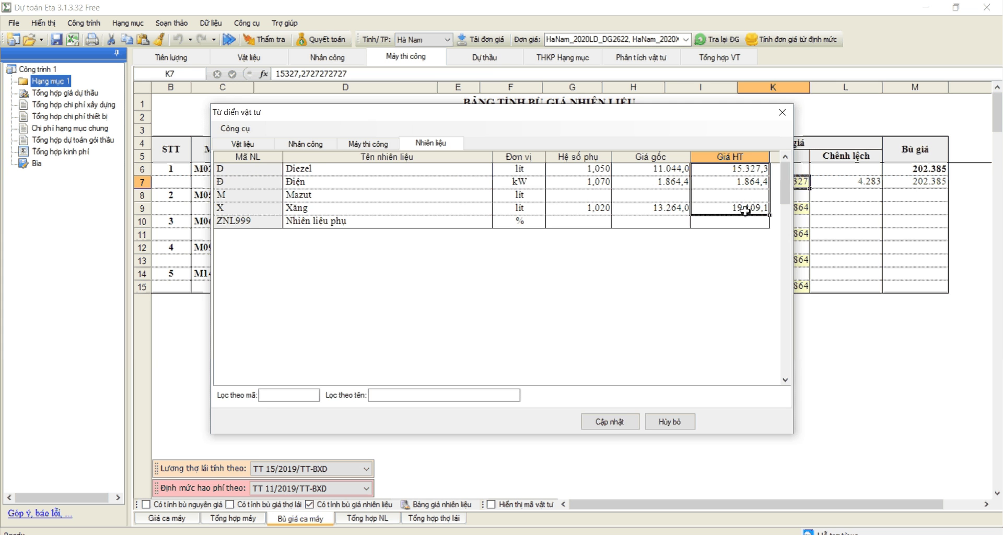
left_click(610, 421)
Review the 2020 base fuel price decision, the 2021 fuel price announcements and the project's fuel price table again.
left_click(697, 186)
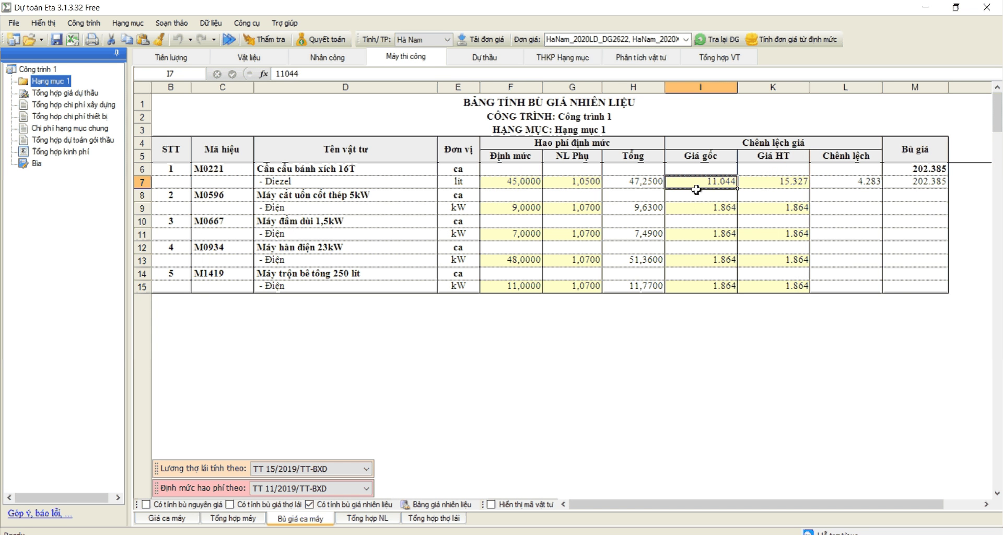
right_click(699, 184)
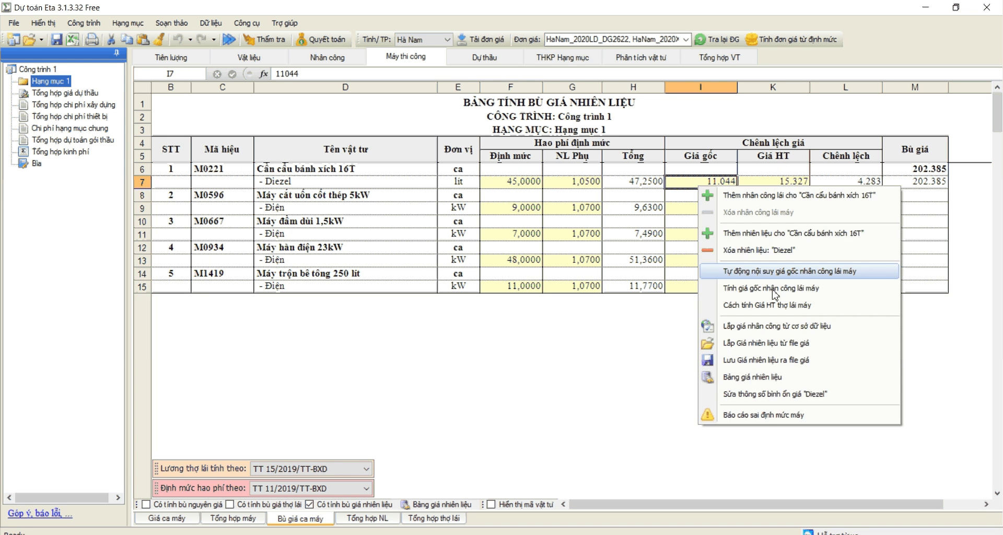
left_click(765, 349)
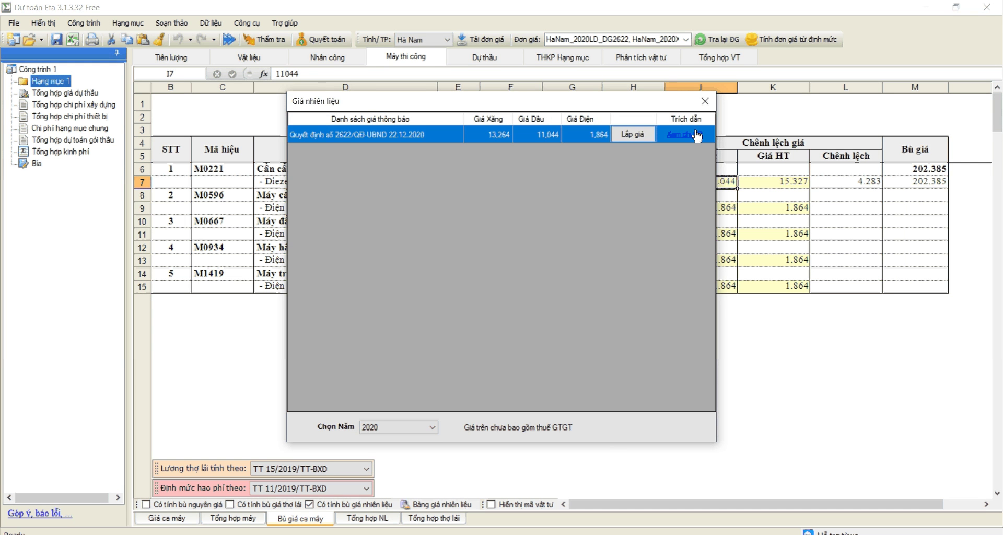
left_click(633, 134)
left_click(777, 183)
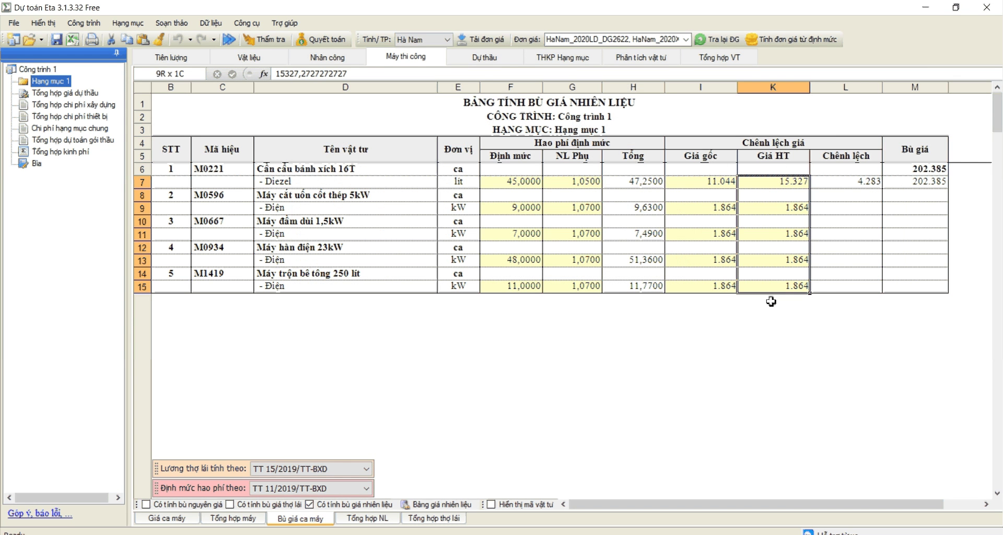
right_click(777, 188)
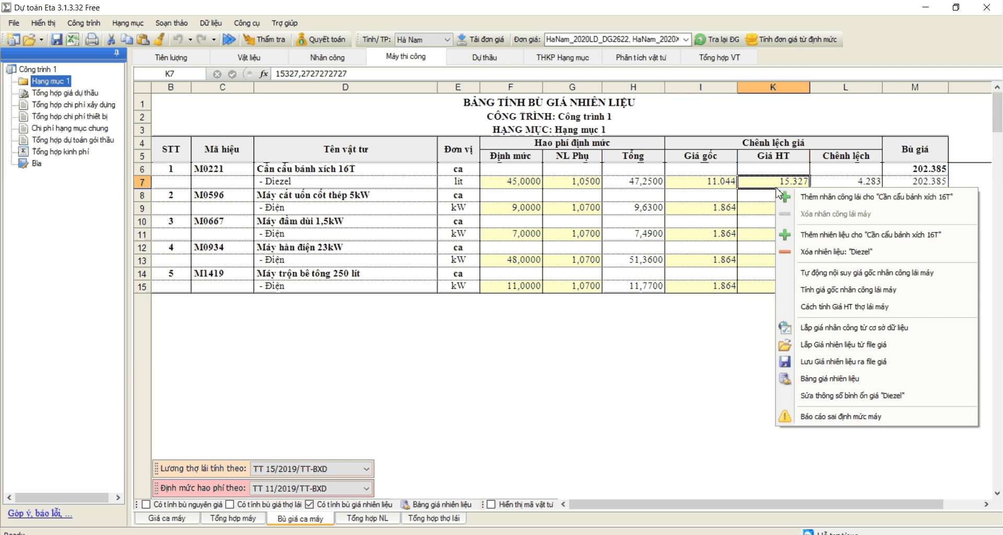
left_click(820, 345)
left_click_drag(365, 362, 367, 275)
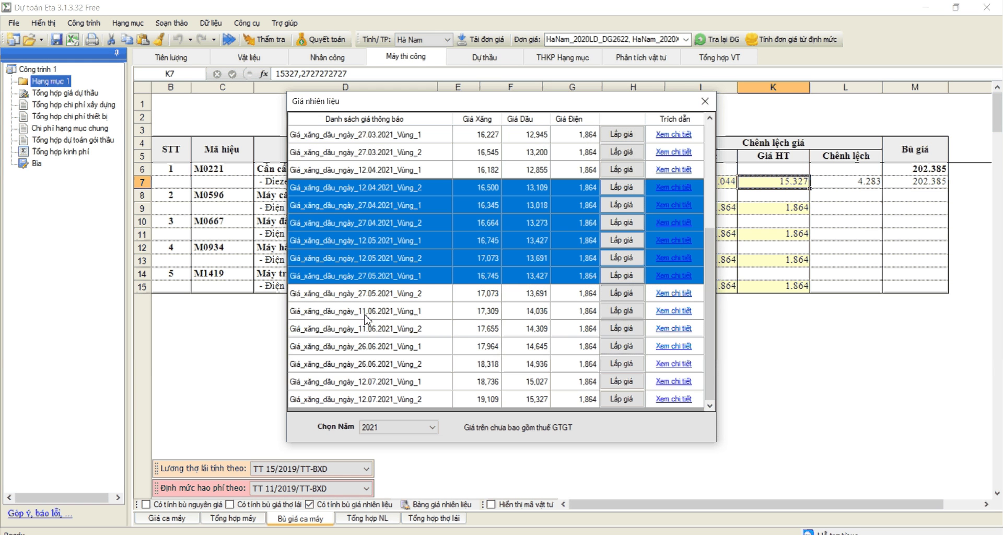
left_click_drag(367, 318, 402, 365)
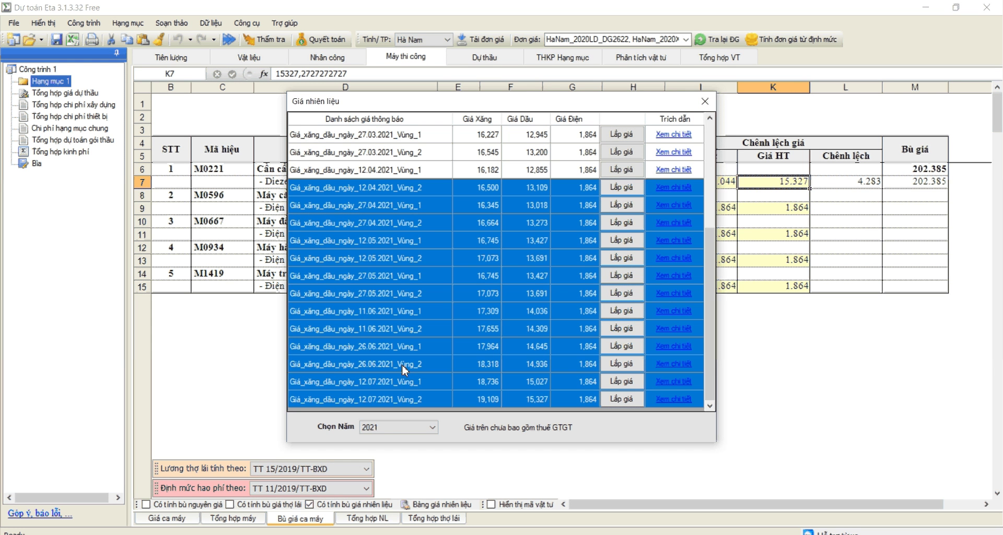
left_click(713, 103)
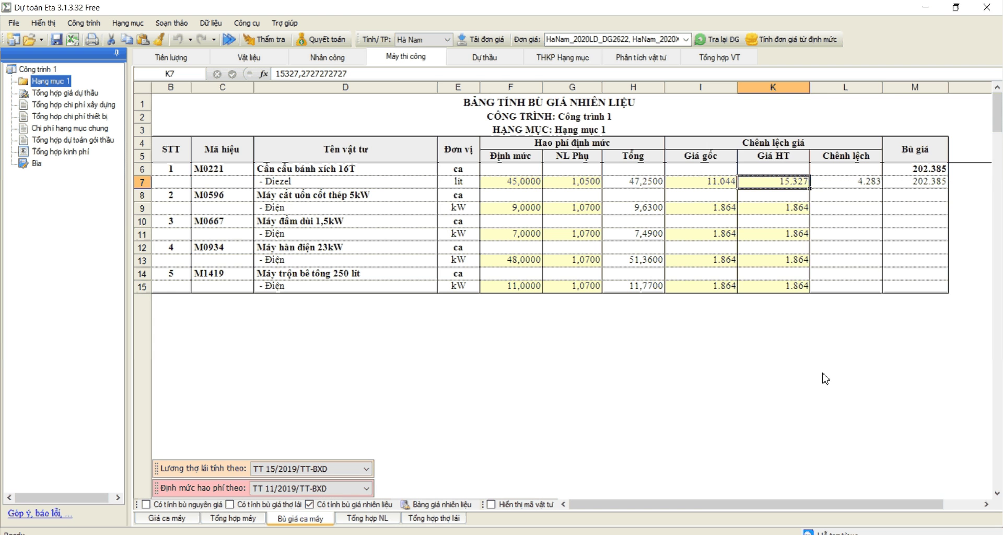
double_click(757, 182)
left_click(670, 421)
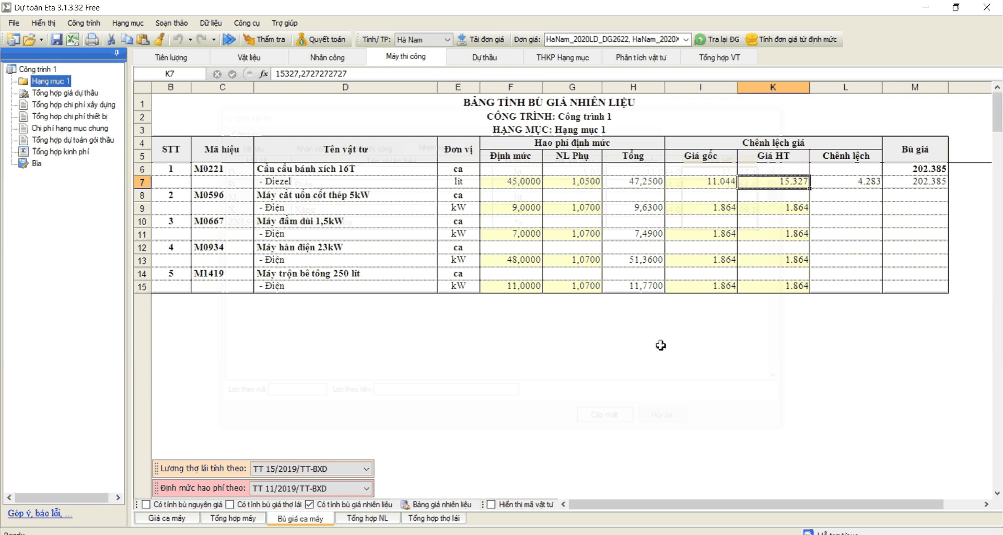
Review how Giá gốc, Giá TB, Bù giá and Giá HT are built up for Cần cẩu bánh xích 16T in the machine price table.
left_click(196, 516)
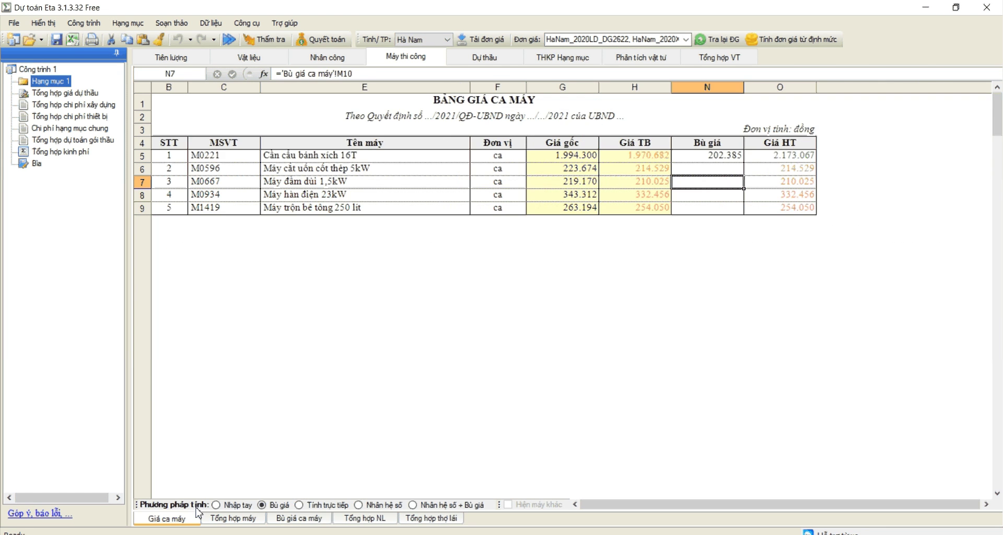
left_click(635, 208)
left_click(635, 155)
left_click(798, 155)
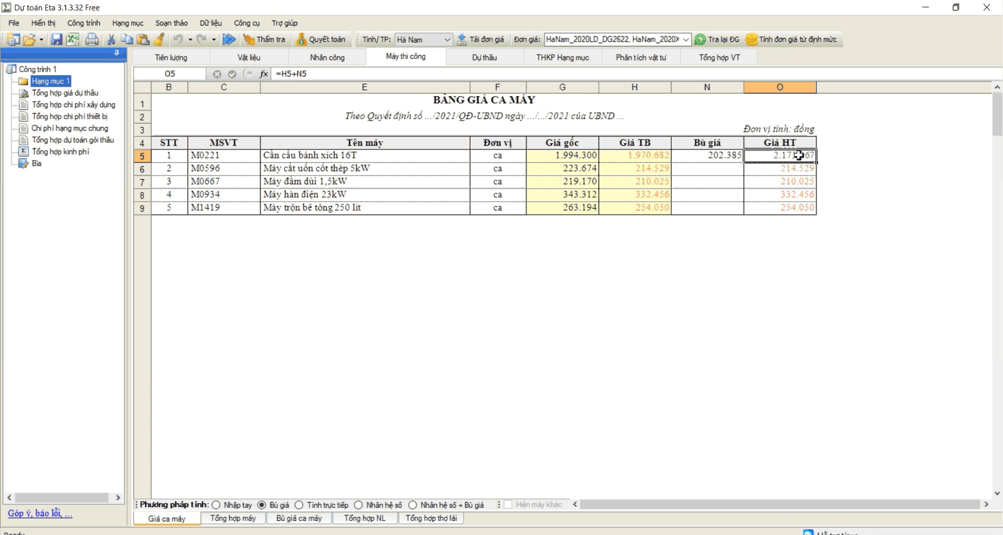
left_click(318, 155)
left_click_drag(318, 155, 778, 157)
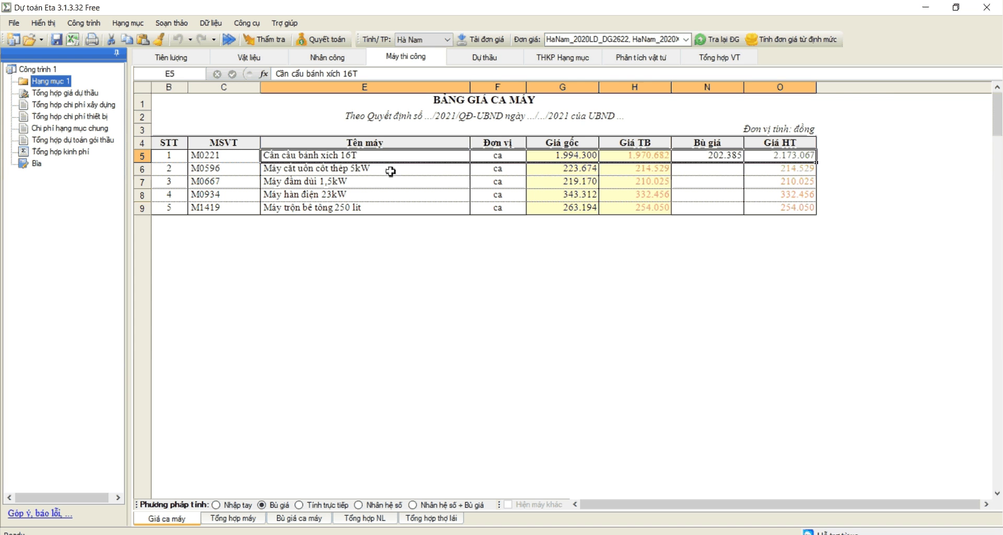
left_click_drag(271, 162, 661, 162)
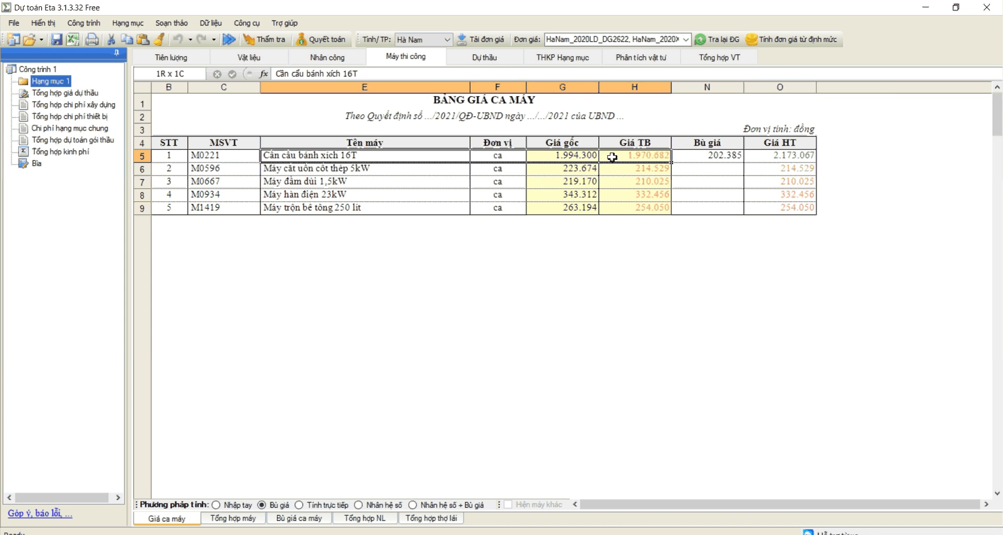
left_click(661, 162)
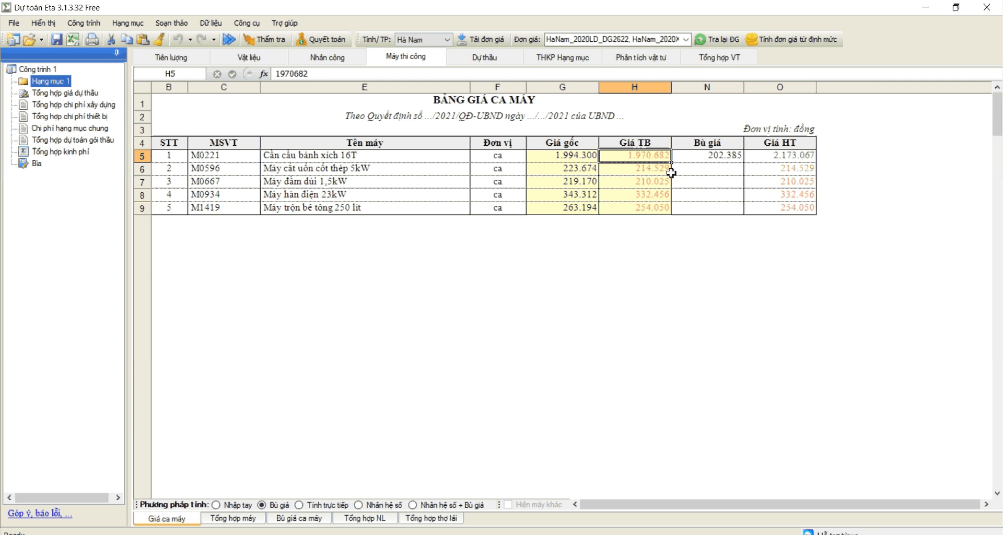
left_click(585, 157)
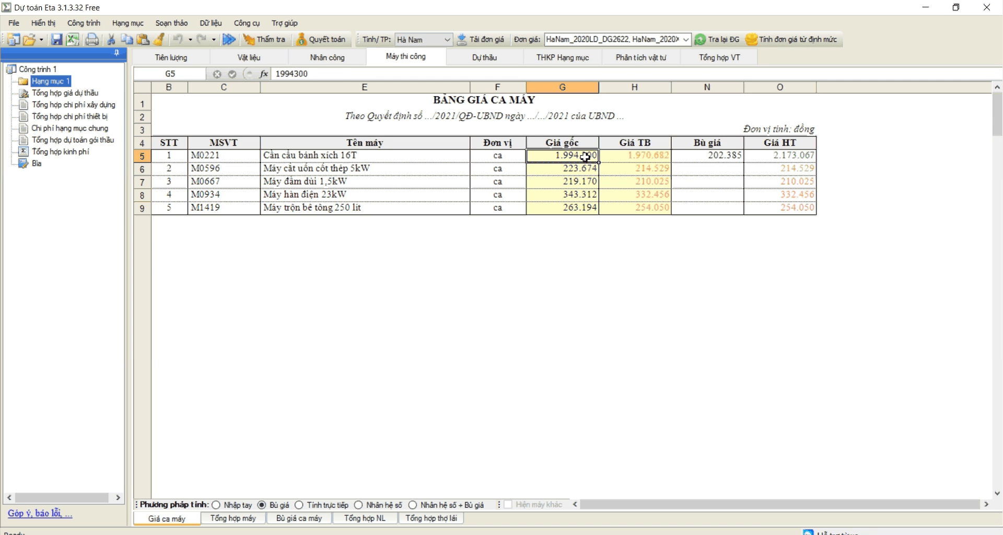
left_click(715, 156)
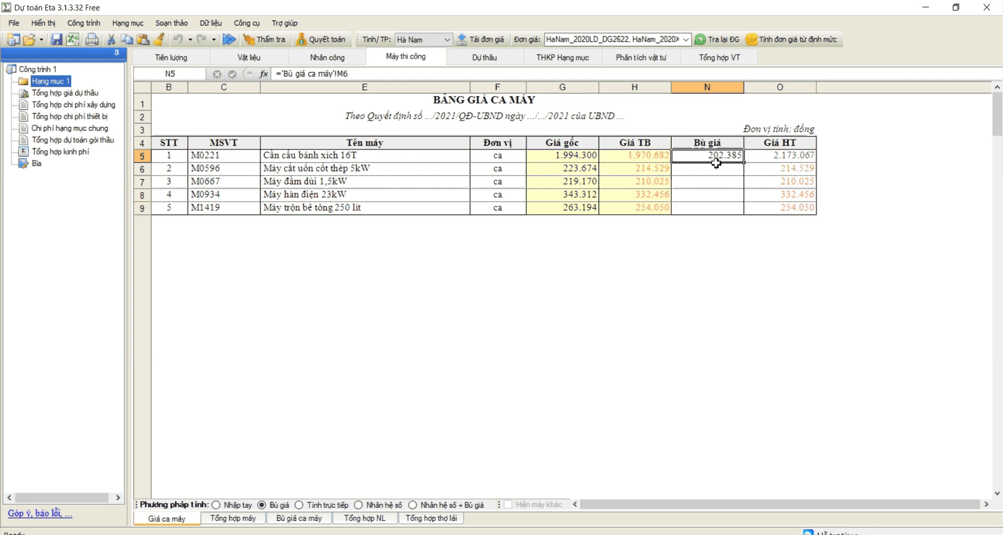
left_click(757, 160)
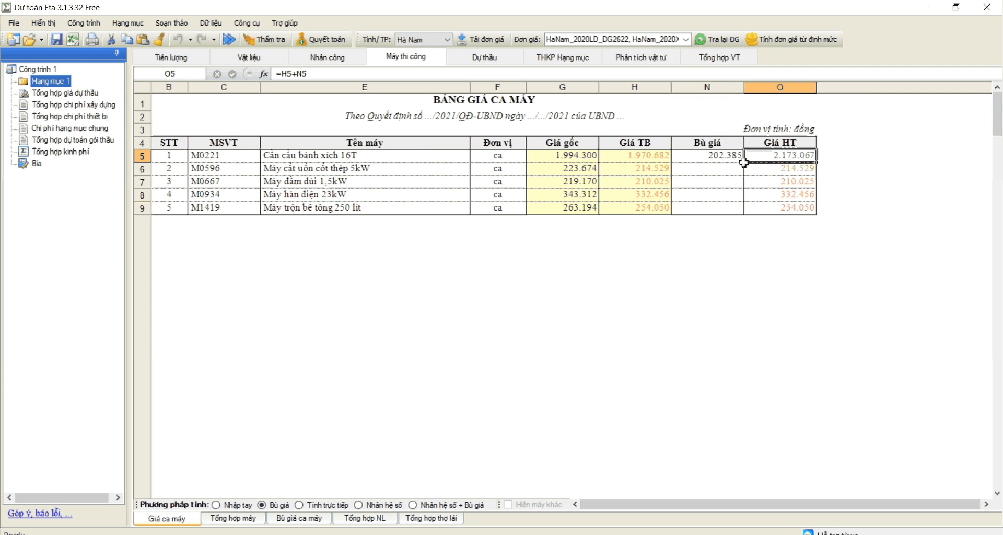
left_click(578, 158)
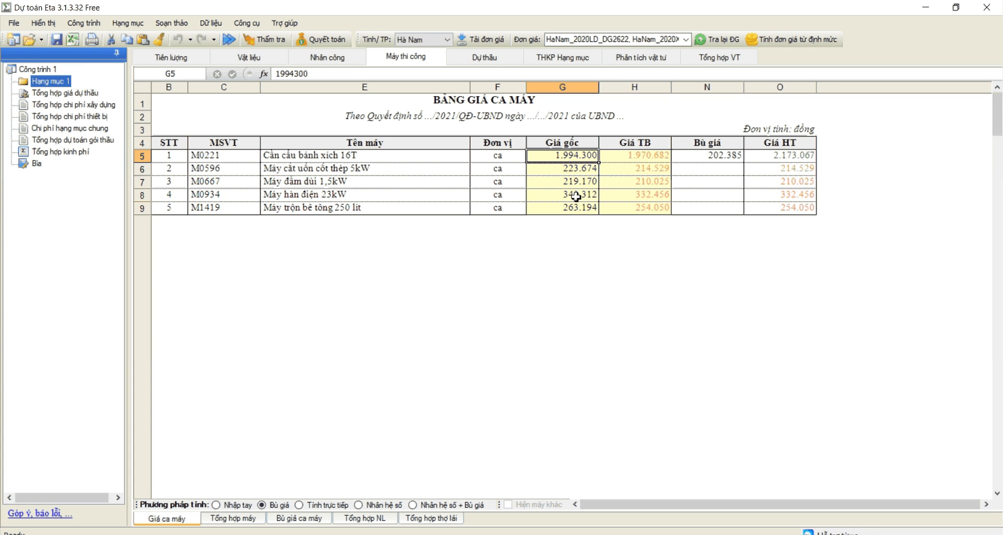
Save the estimate and check the Bù giá column for all five machines.
key("ctrl+s")
left_click_drag(707, 155, 704, 210)
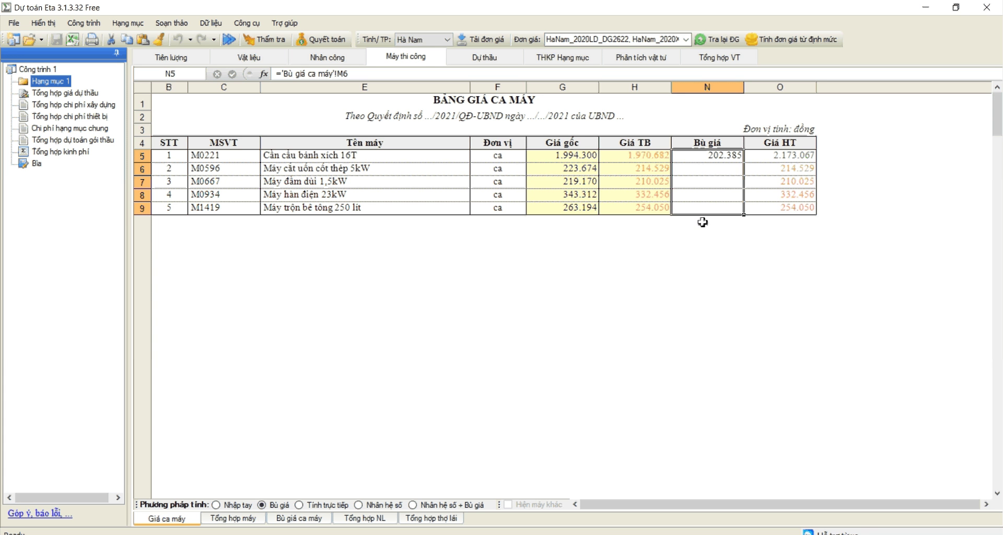
left_click(714, 158)
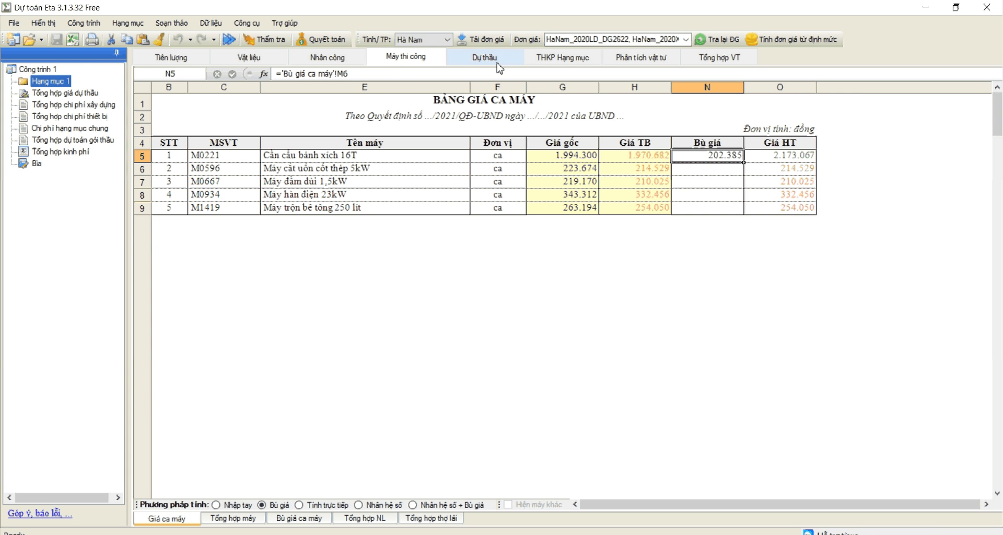
Examine the cost summary of Hạng mục 1, from Vật liệu down to Chi phí xây dựng sau thuế.
left_click(567, 61)
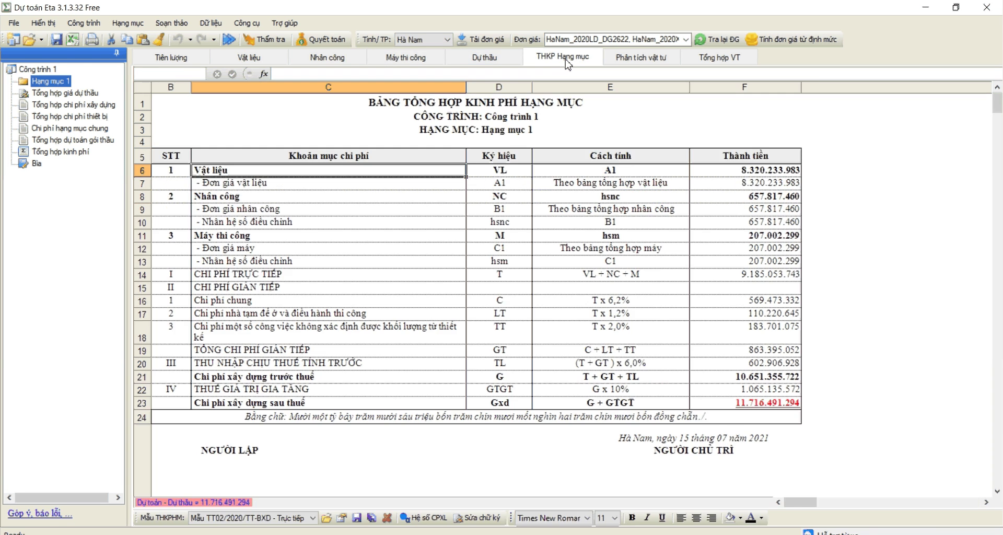
left_click(219, 175)
left_click_drag(219, 175, 761, 403)
left_click(761, 403)
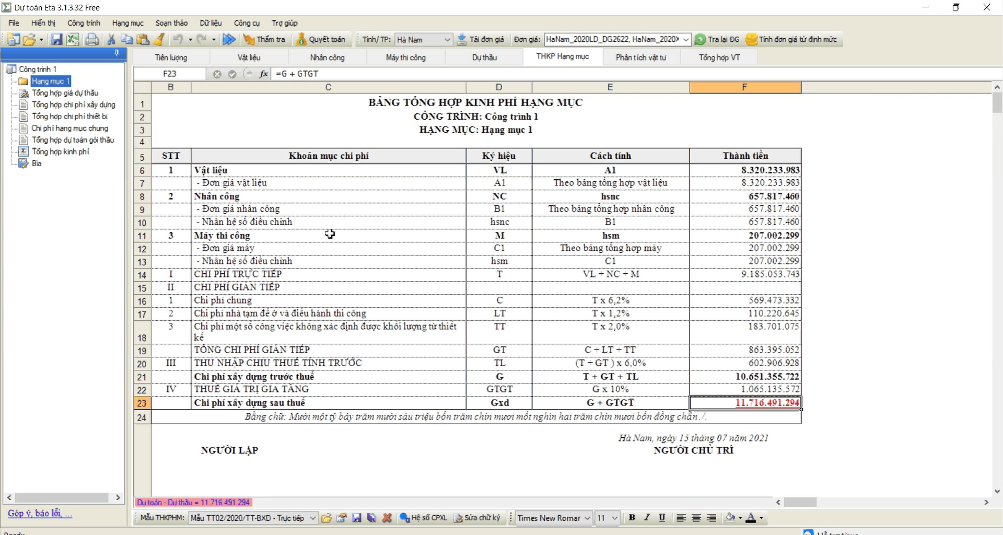
left_click_drag(220, 175, 761, 411)
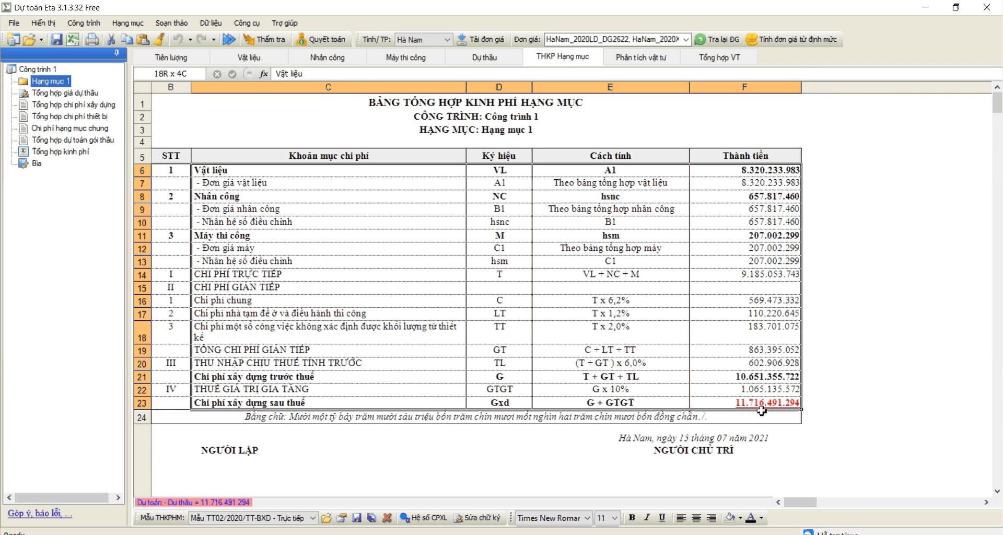
Compare the item cost summary under the TT02/2020/TT-BXD - Bù giá template, returning to the Trực tiếp template.
left_click(289, 405)
left_click_drag(359, 403, 310, 173)
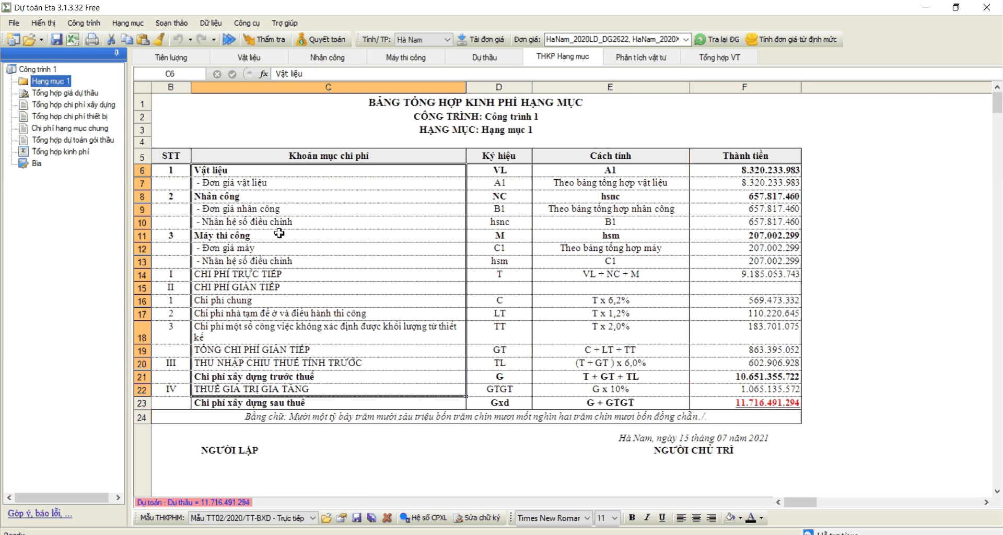
left_click(293, 518)
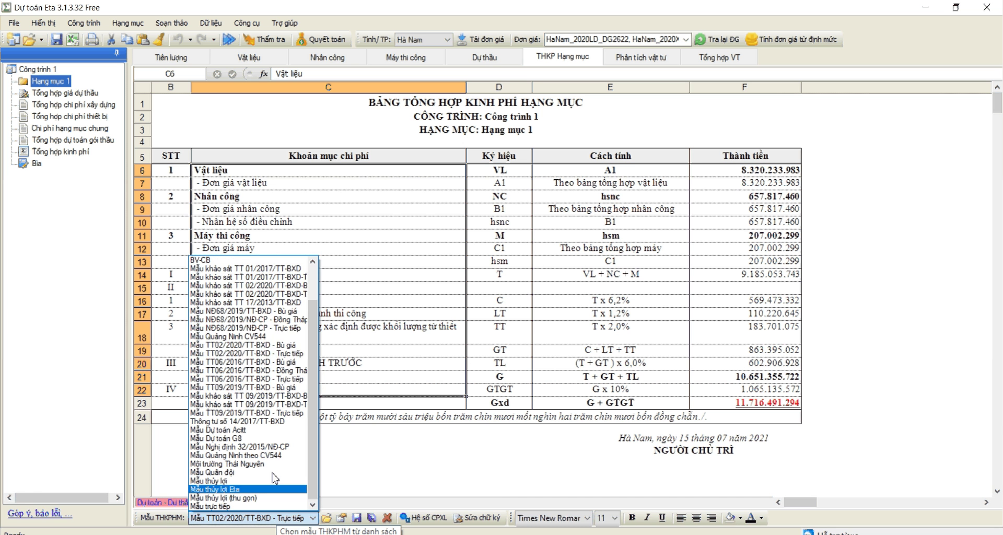
left_click(267, 346)
left_click(213, 521)
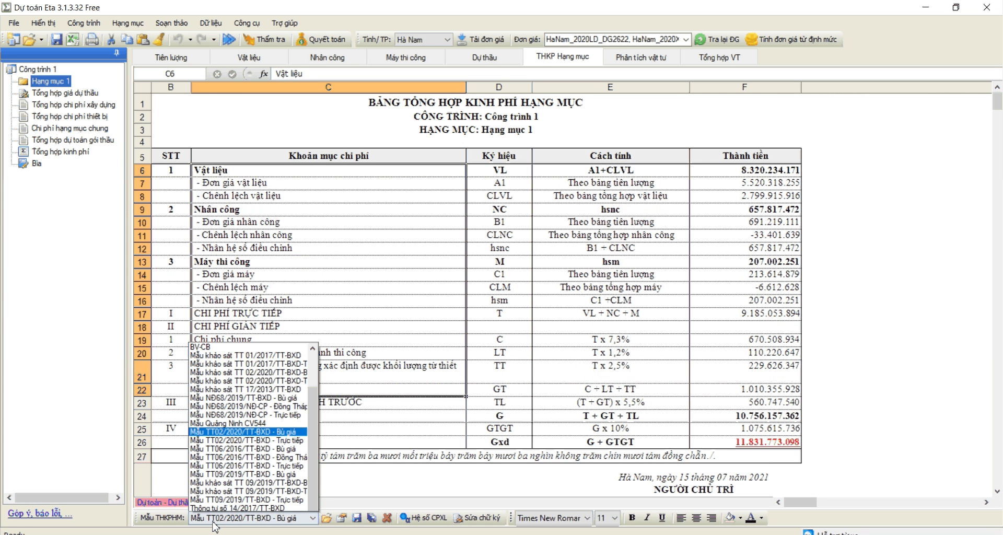
left_click(265, 355)
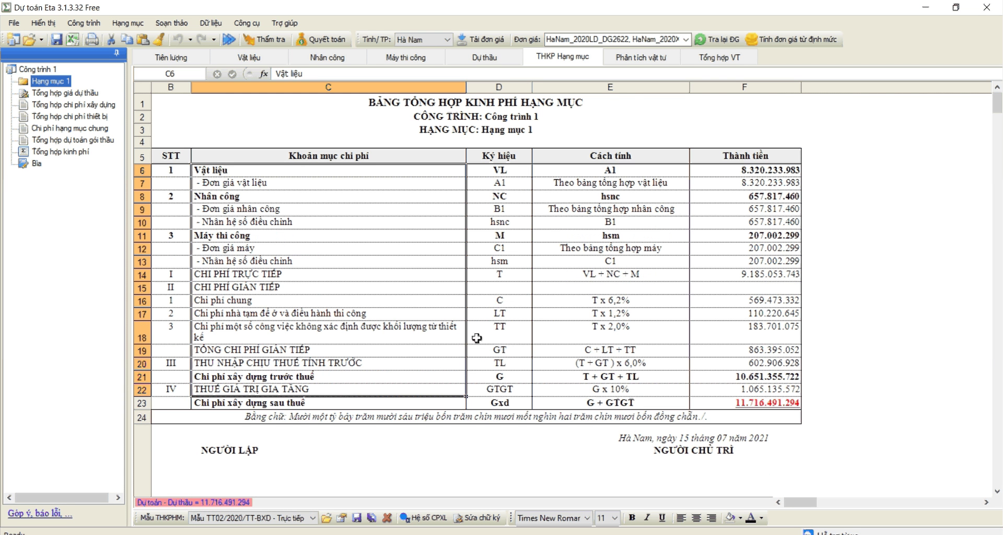
Apply the Mẫu TT02/2020/TT-BXD - Bù giá template to the cost summary and inspect its Chênh lệch máy and Vật liệu rows.
left_click(312, 518)
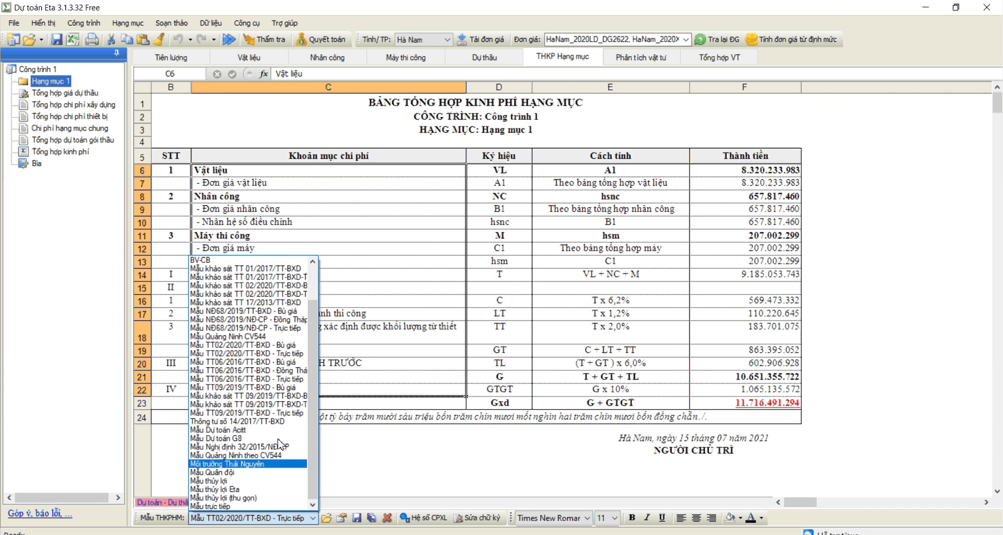
left_click(280, 346)
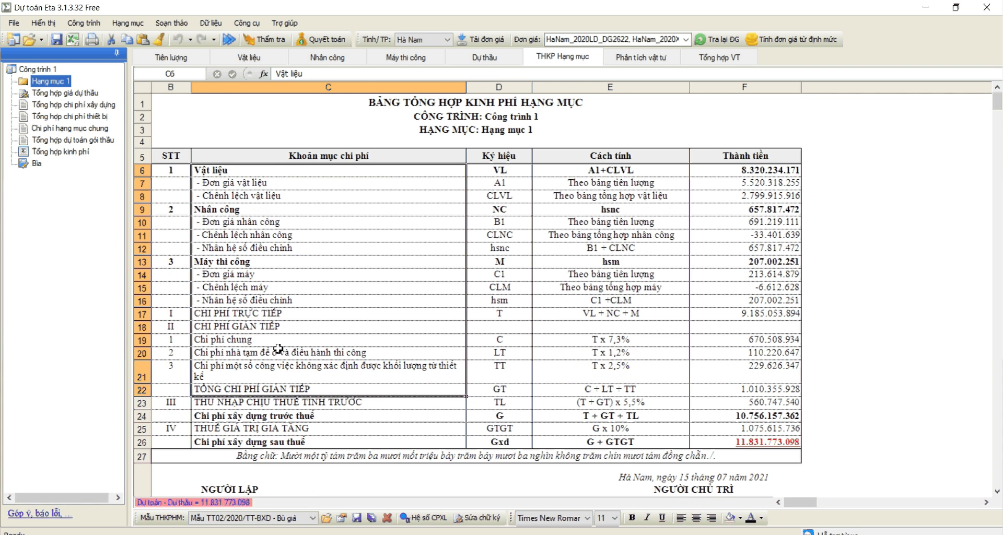
left_click(611, 287)
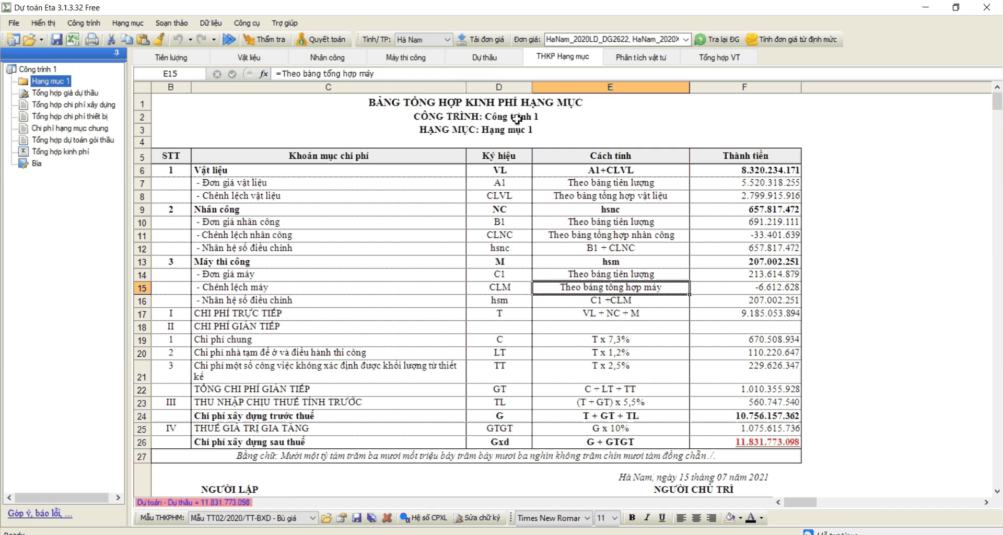
left_click(727, 167)
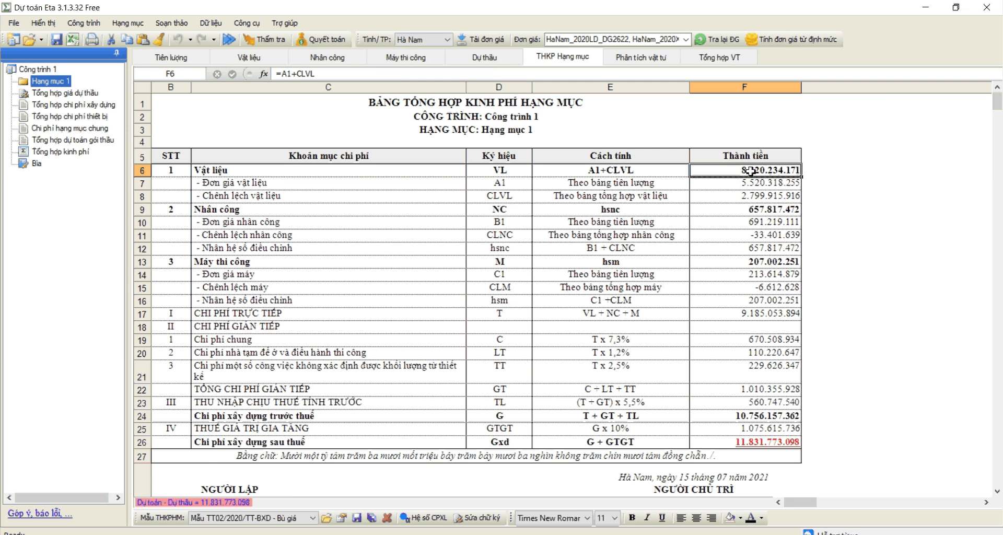
Switch the cost summary back to the Trực tiếp template for comparison and reapply the Bù giá template.
left_click(312, 518)
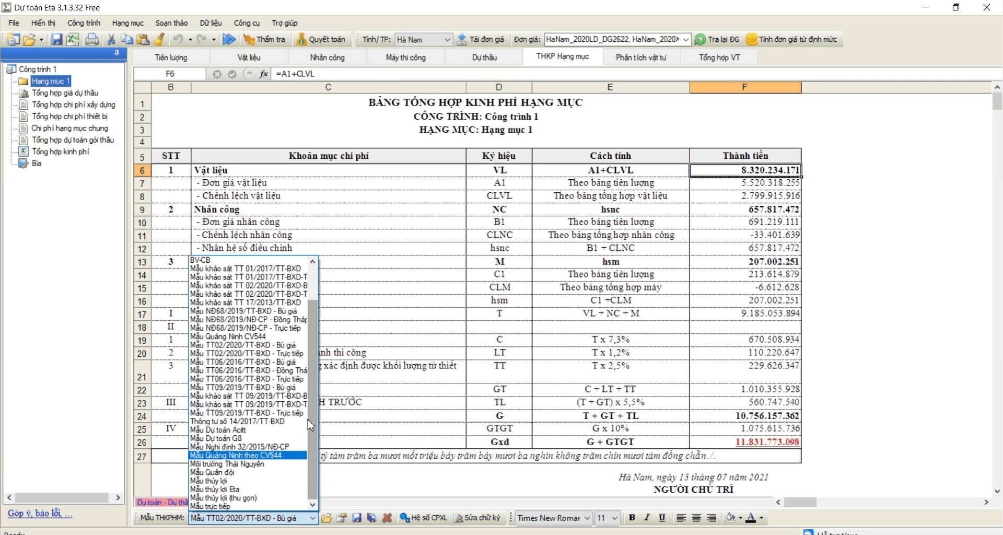
left_click(246, 353)
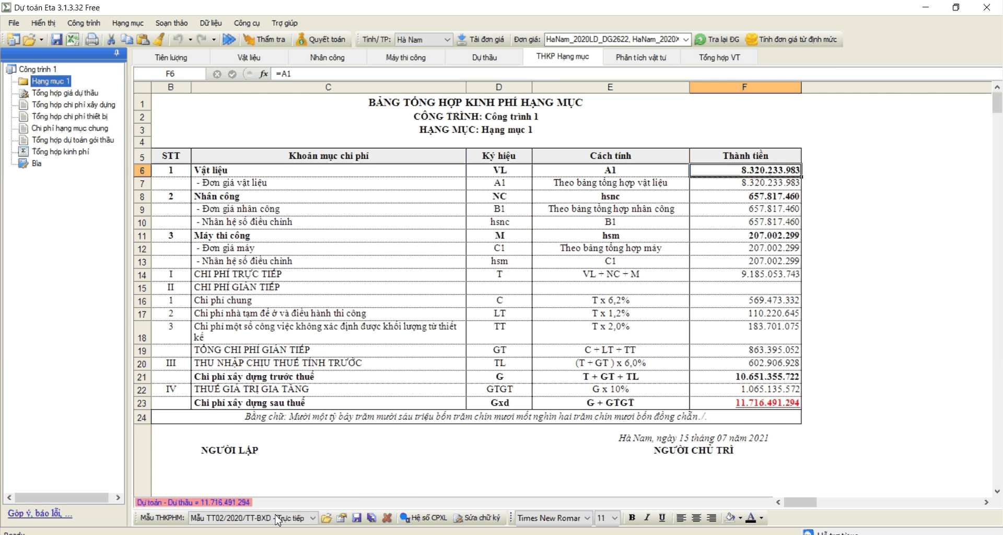
left_click(311, 518)
left_click(246, 345)
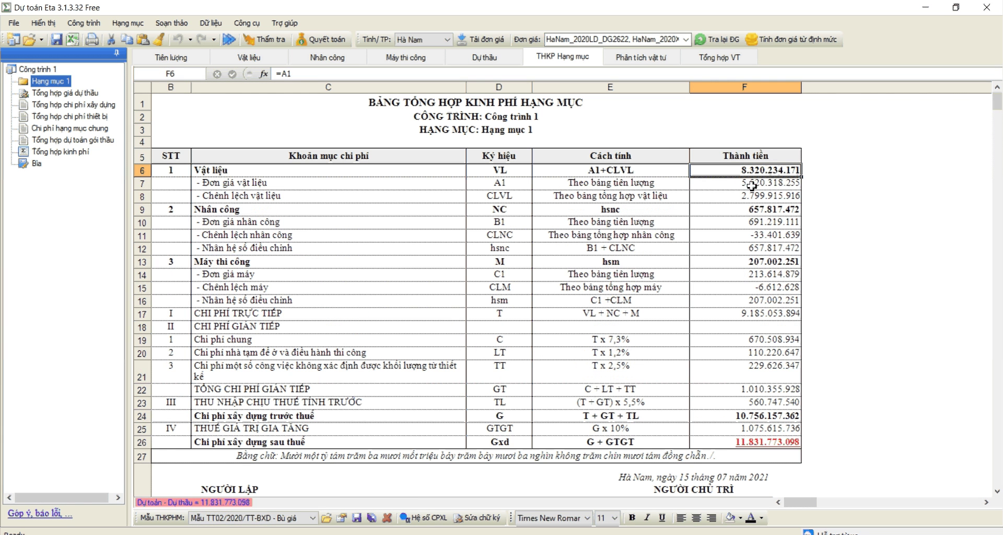
Check how Đơn giá vật liệu and Chênh lệch vật liệu in the cost summary relate to Giá gốc and Giá TB in the material price table.
left_click(751, 186)
left_click(747, 198)
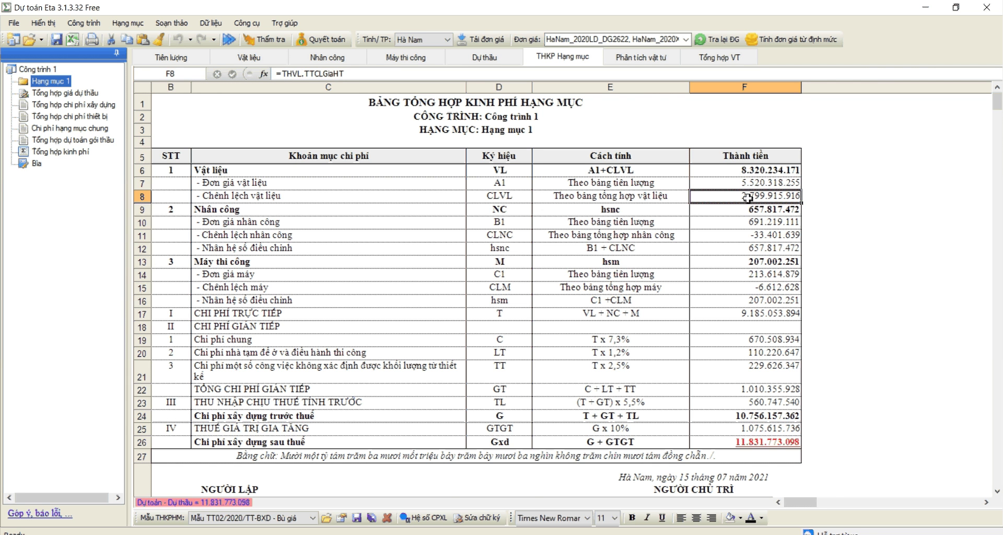
left_click(270, 61)
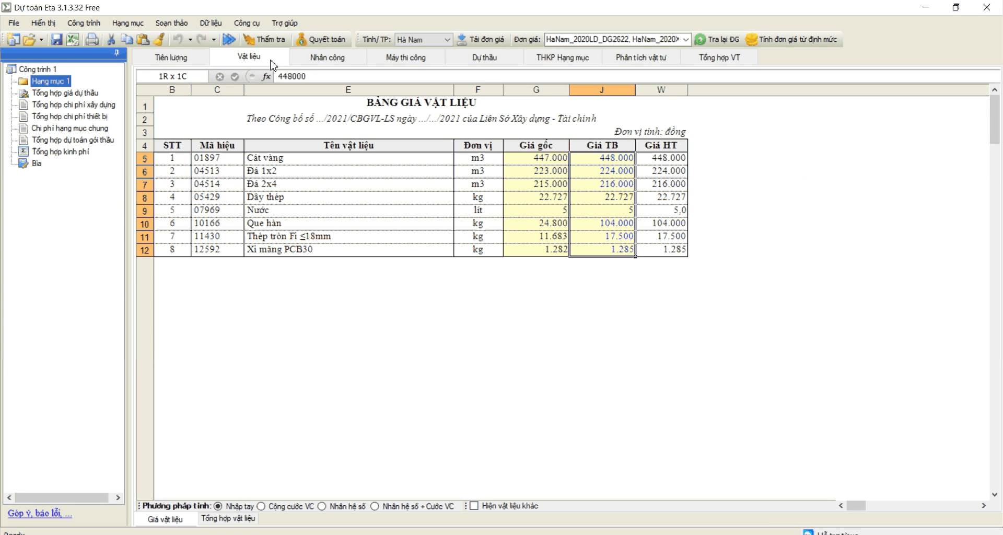
left_click(573, 63)
key("Down")
left_click(721, 326)
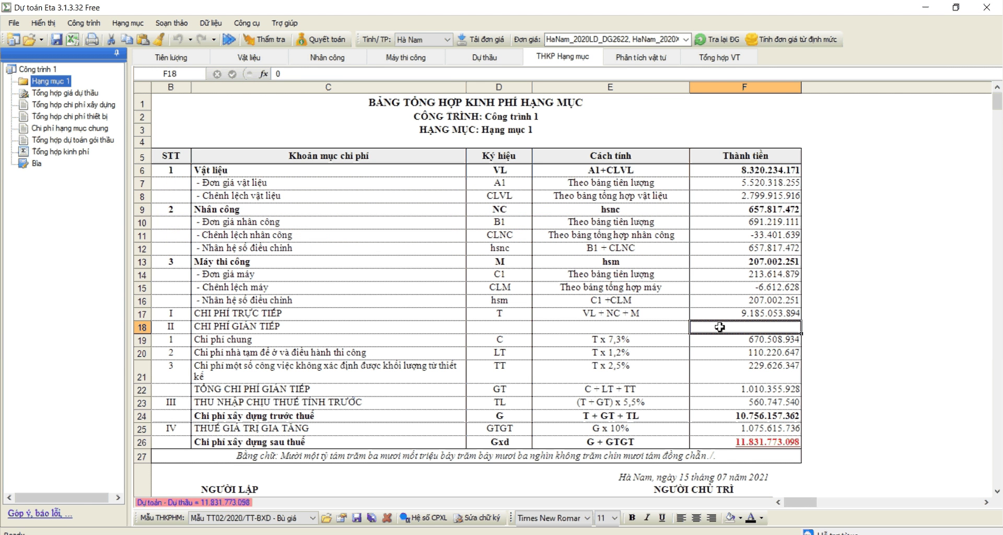
Set the construction type for the cost coefficients under Thông tư số 09/2019/TT-BXD to Công trình giao thông.
left_click(424, 518)
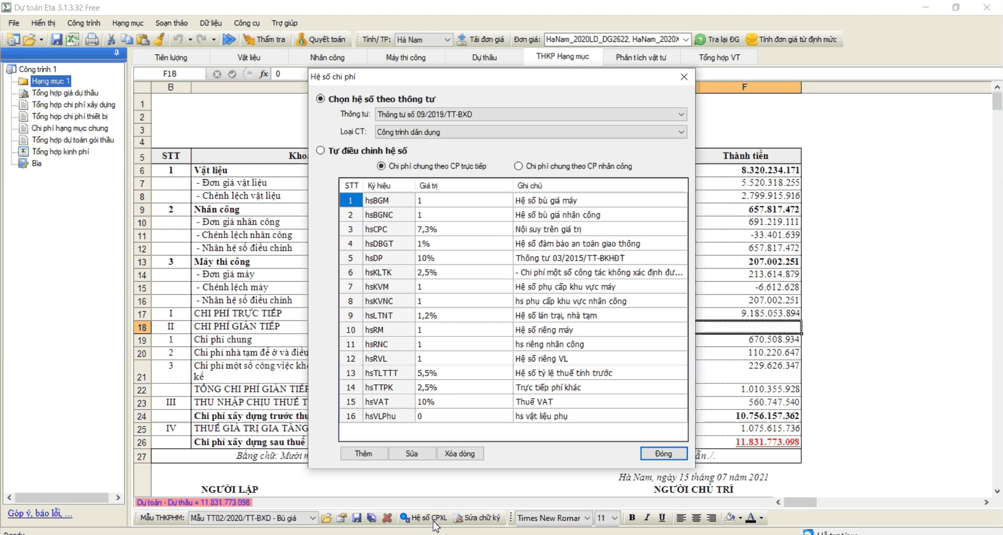
left_click(388, 131)
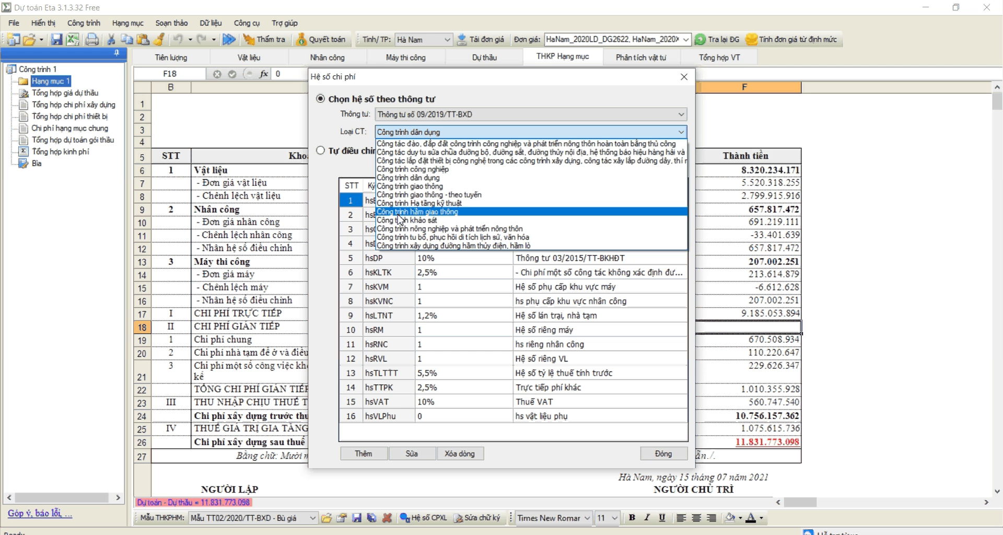
left_click(410, 185)
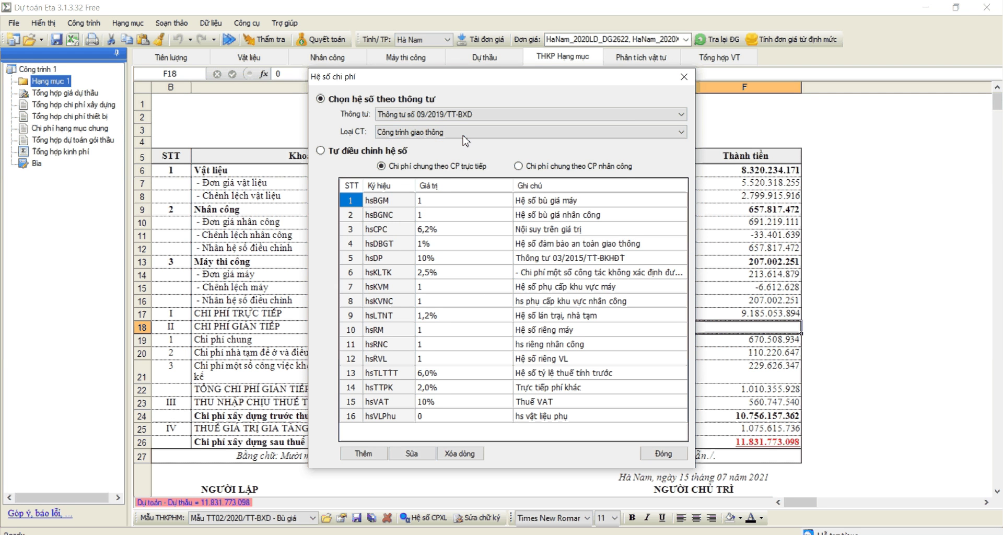